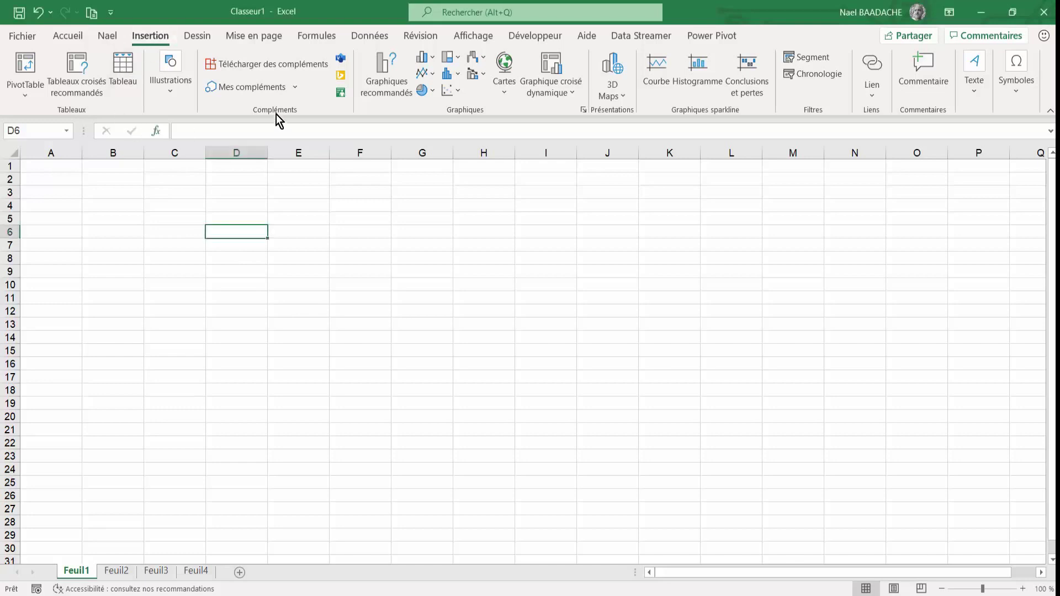
- Remove the QR4Office add-in from My Add-ins and close the Office Add-ins dialog
click(298, 88)
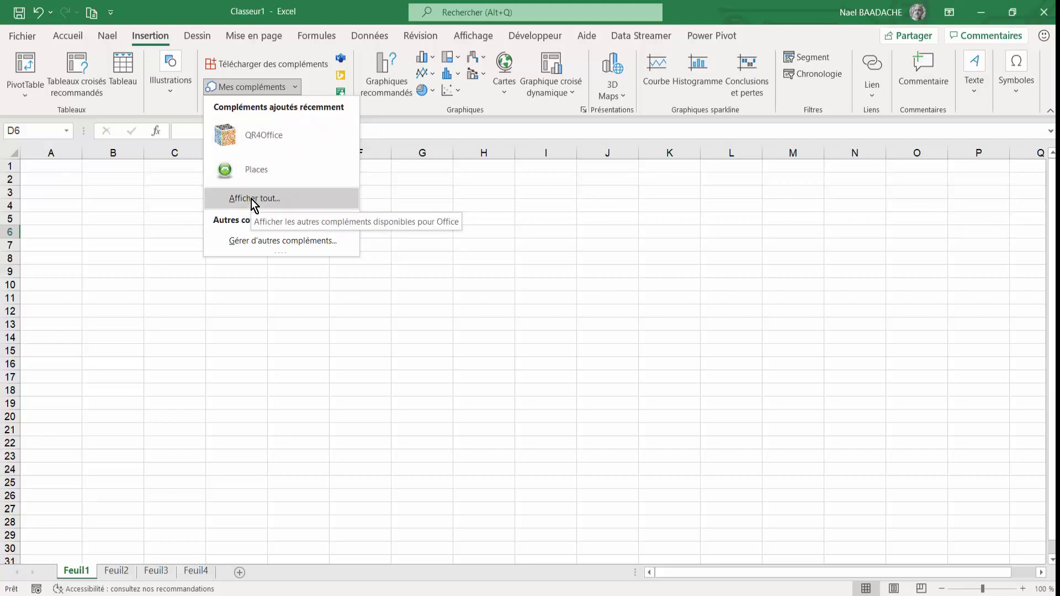
click(251, 199)
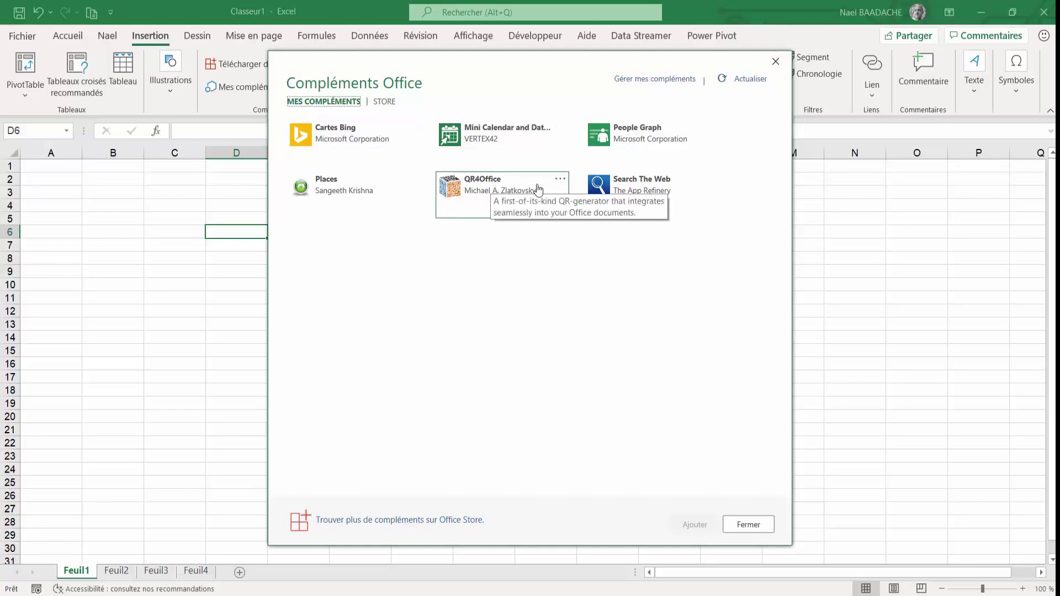
click(561, 182)
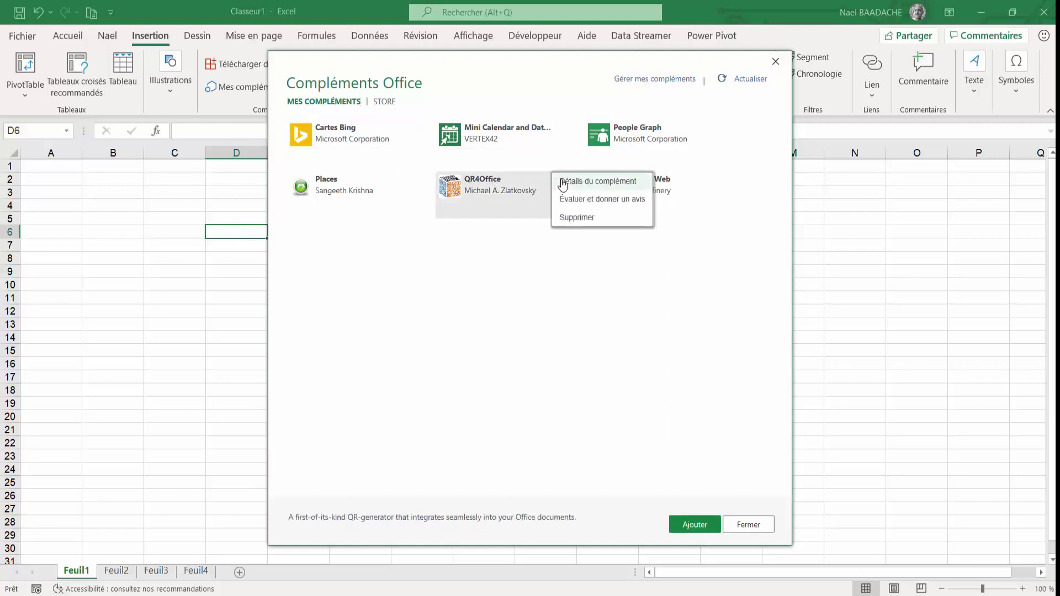
click(579, 221)
click(547, 343)
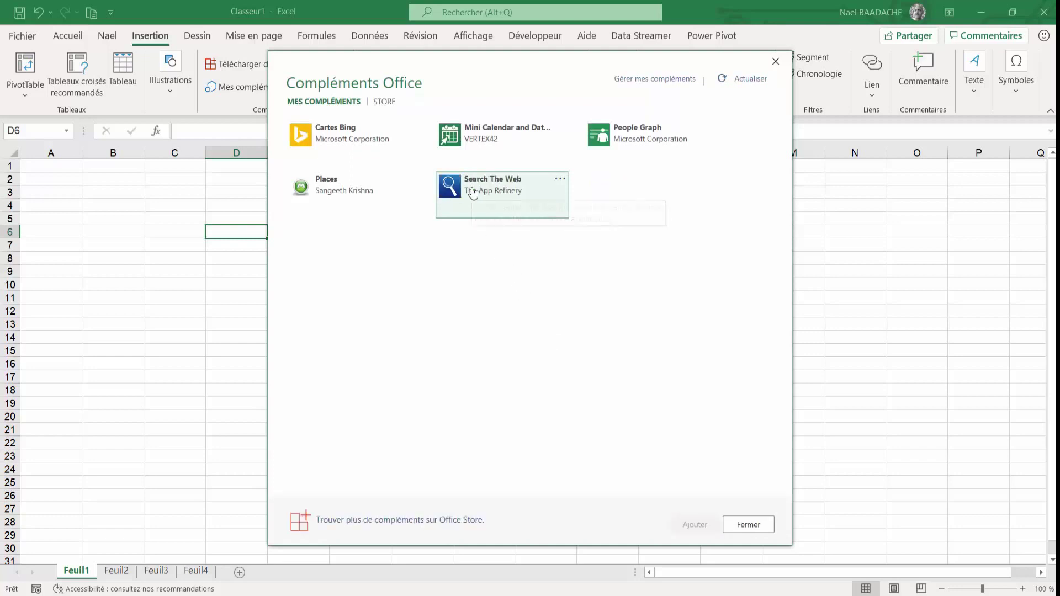
click(755, 531)
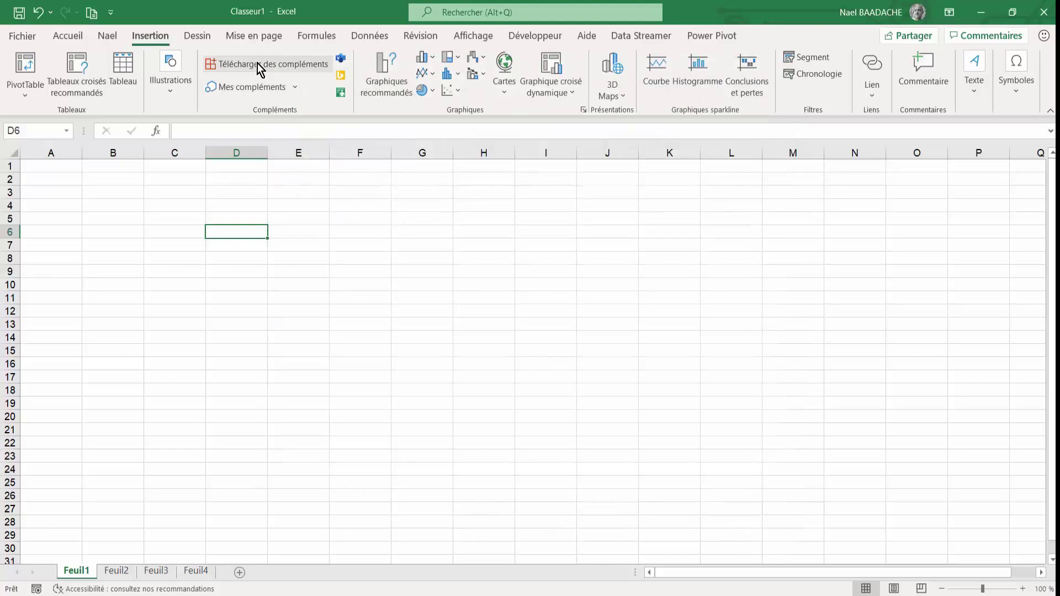
- Search the Office Store for 'QR' and install the QR4Office add-in
click(257, 63)
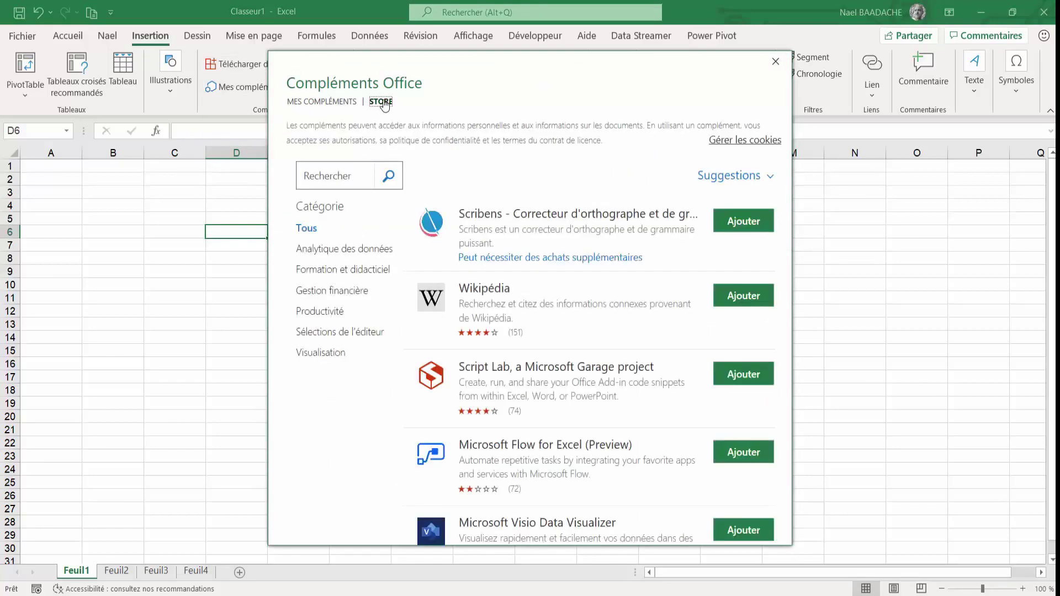
click(328, 183)
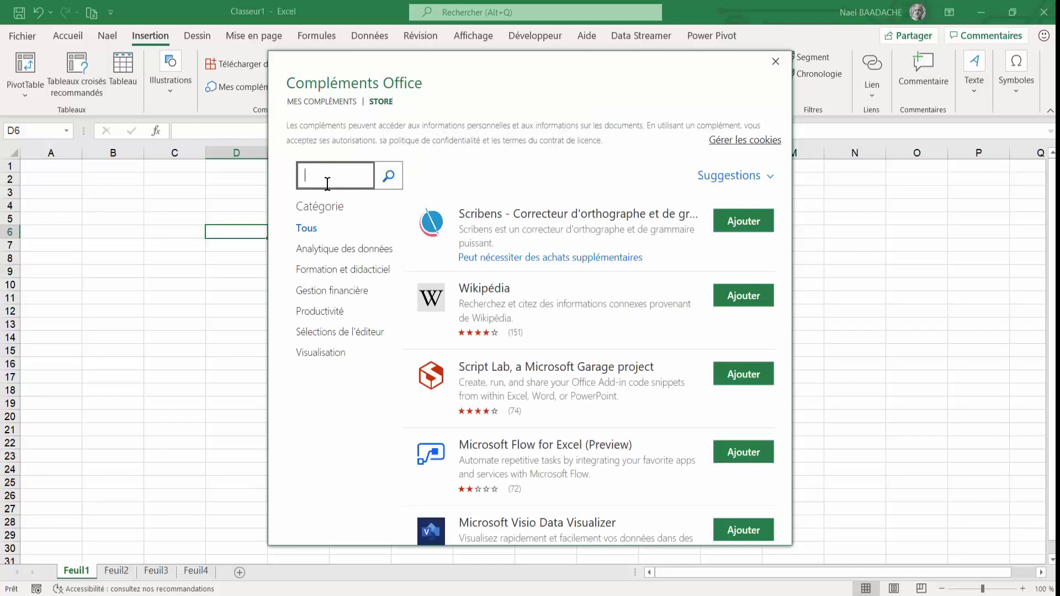
text(qr)
key(BackSpace)
key(BackSpace)
text(QR)
click(390, 178)
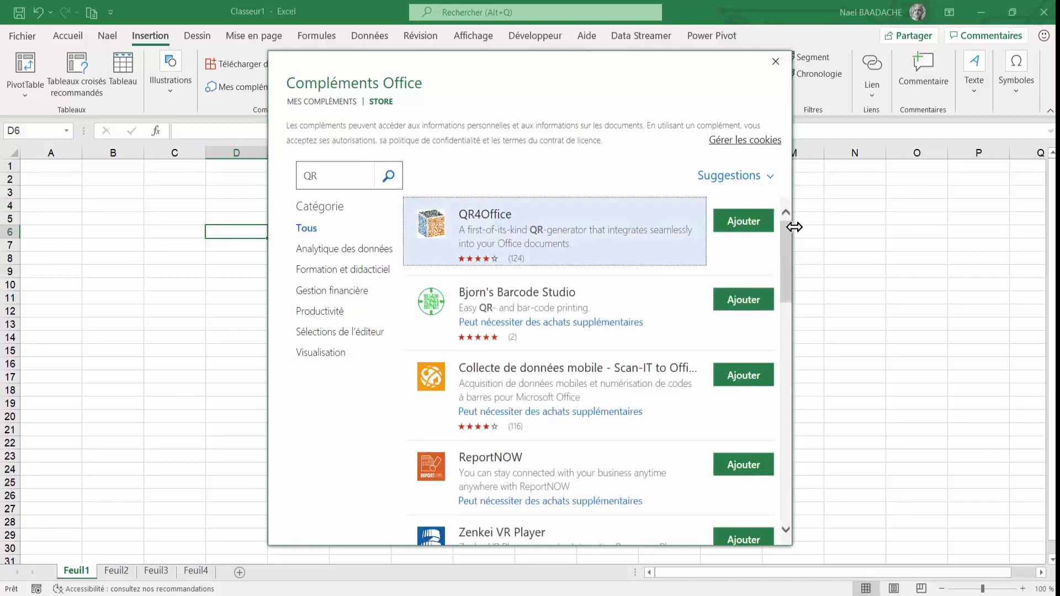
click(750, 226)
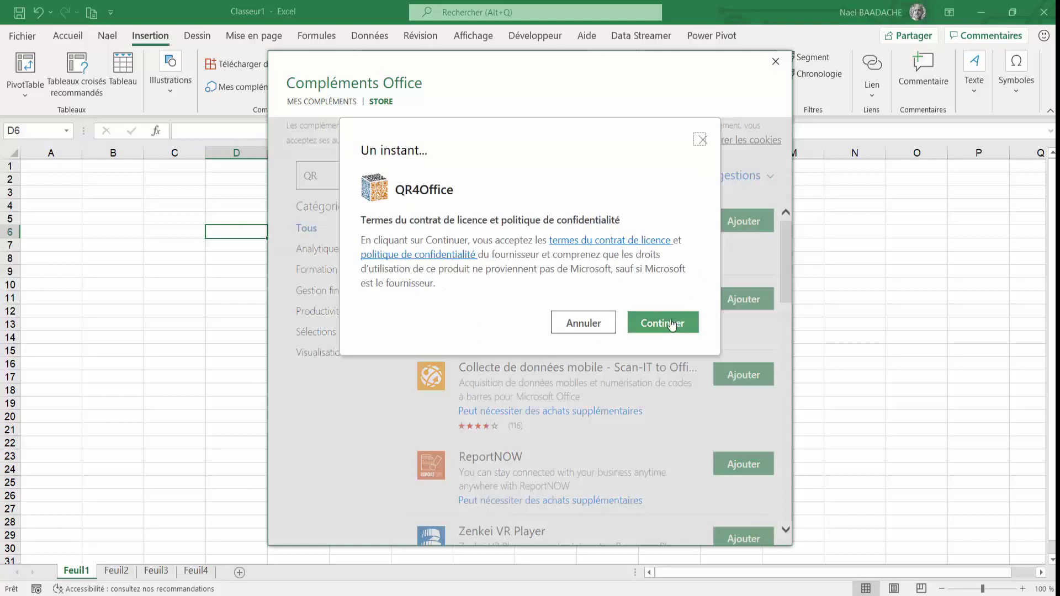
click(671, 324)
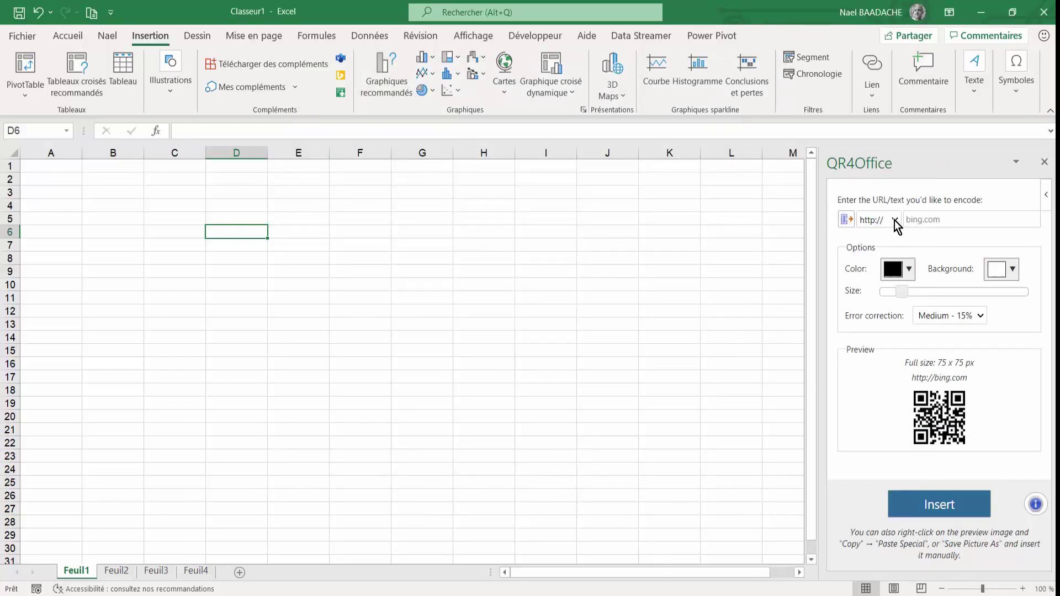
click(894, 220)
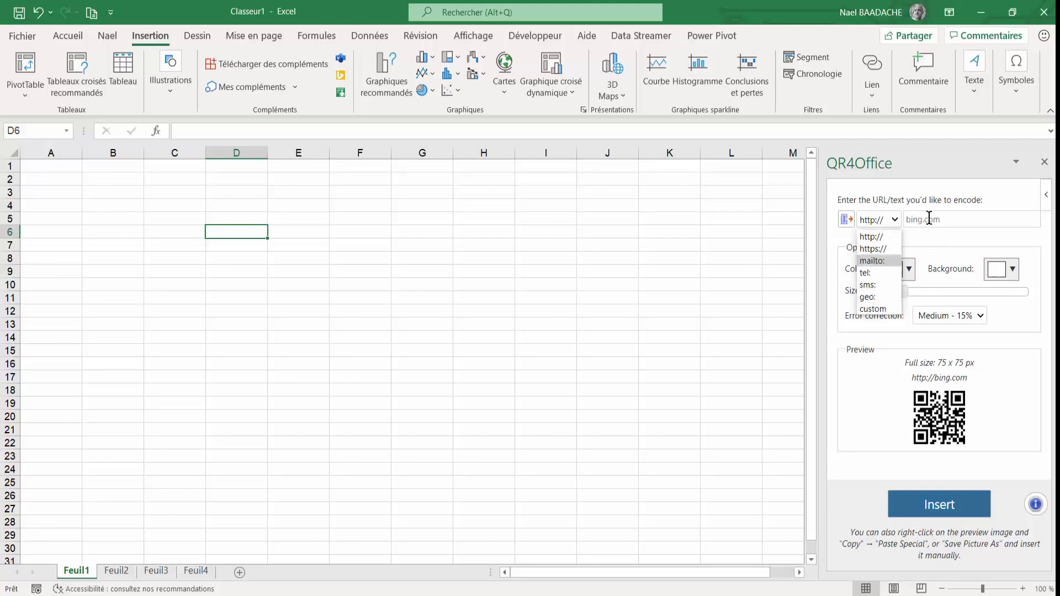
click(879, 250)
click(962, 219)
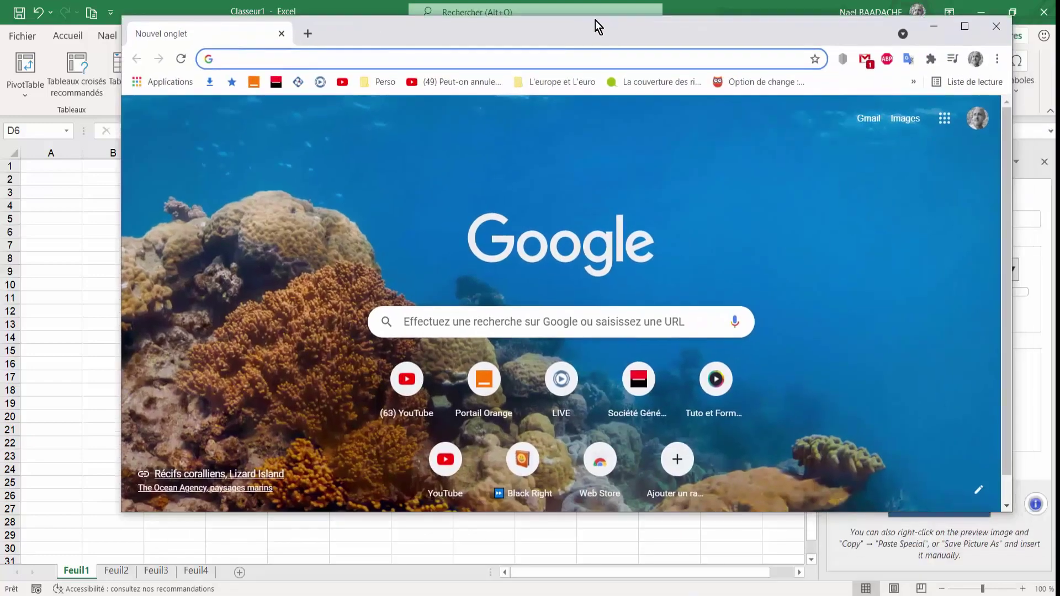
drag(765, 203, 544, 85)
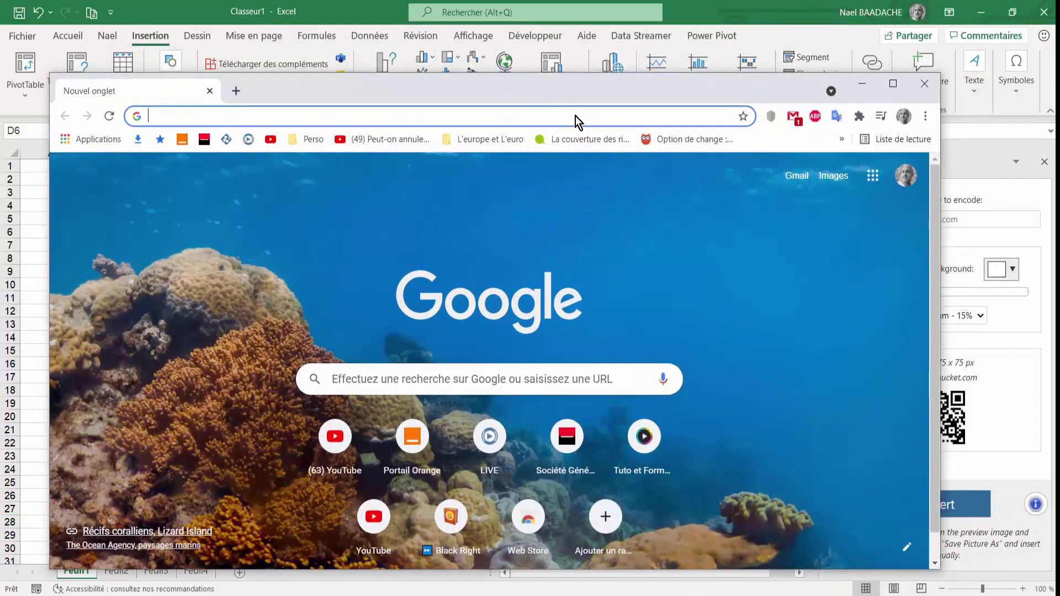
- Copy your own YouTube channel's page address, then close Chrome
click(271, 139)
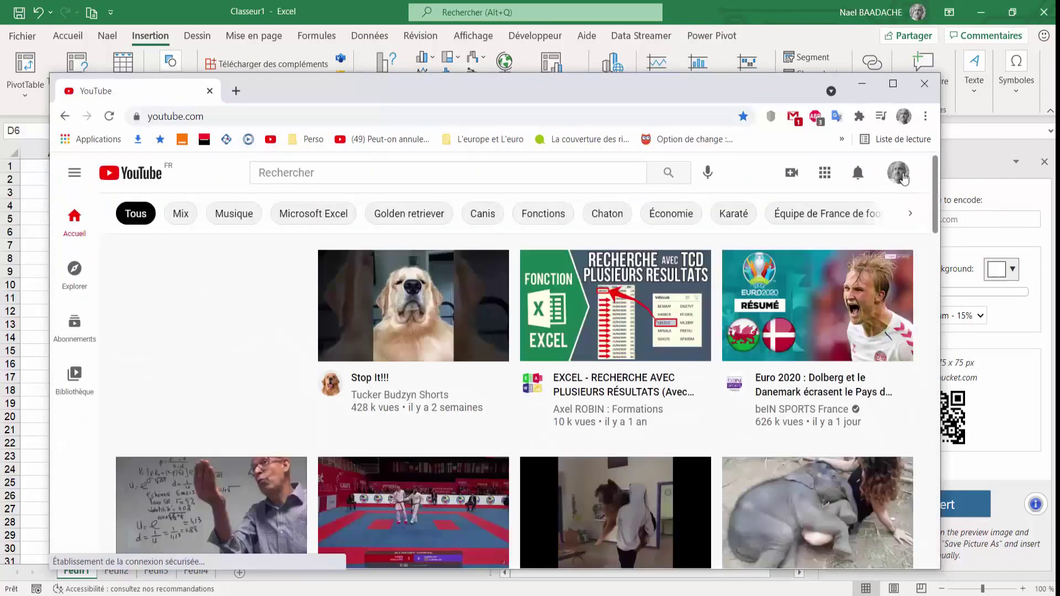
click(901, 174)
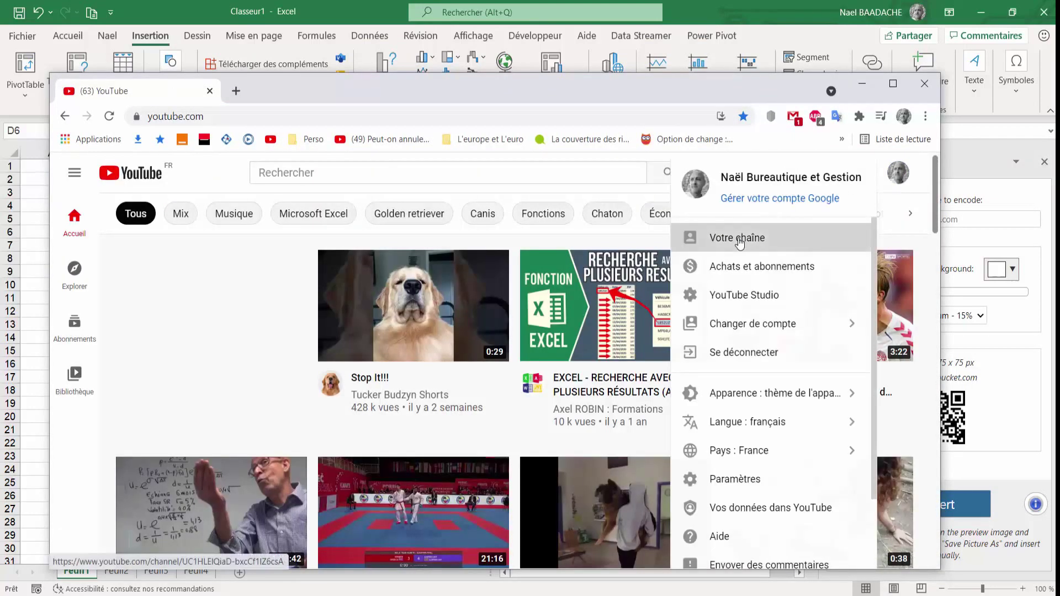
click(751, 237)
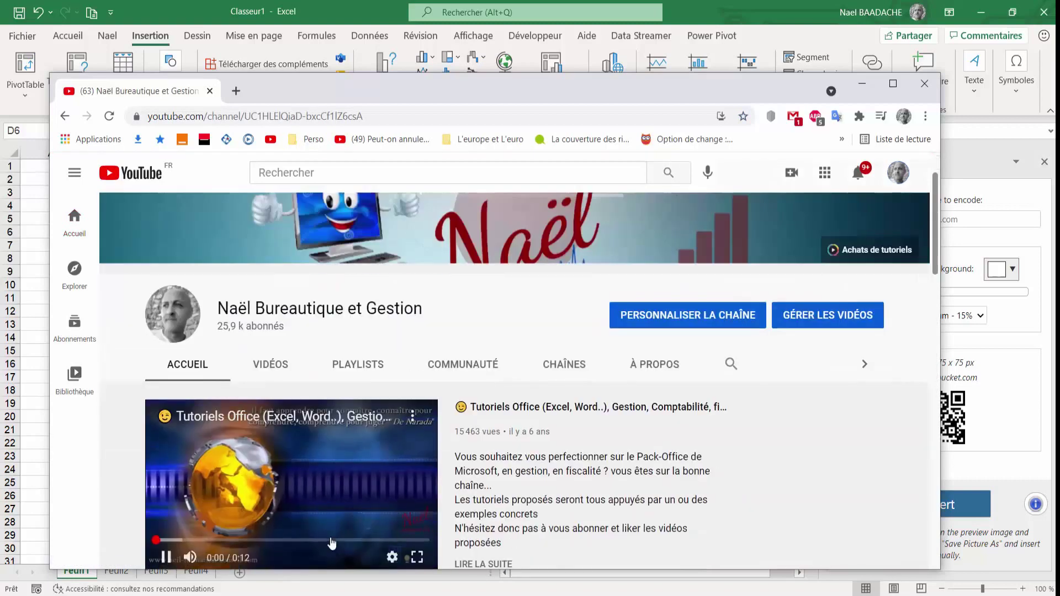
click(377, 109)
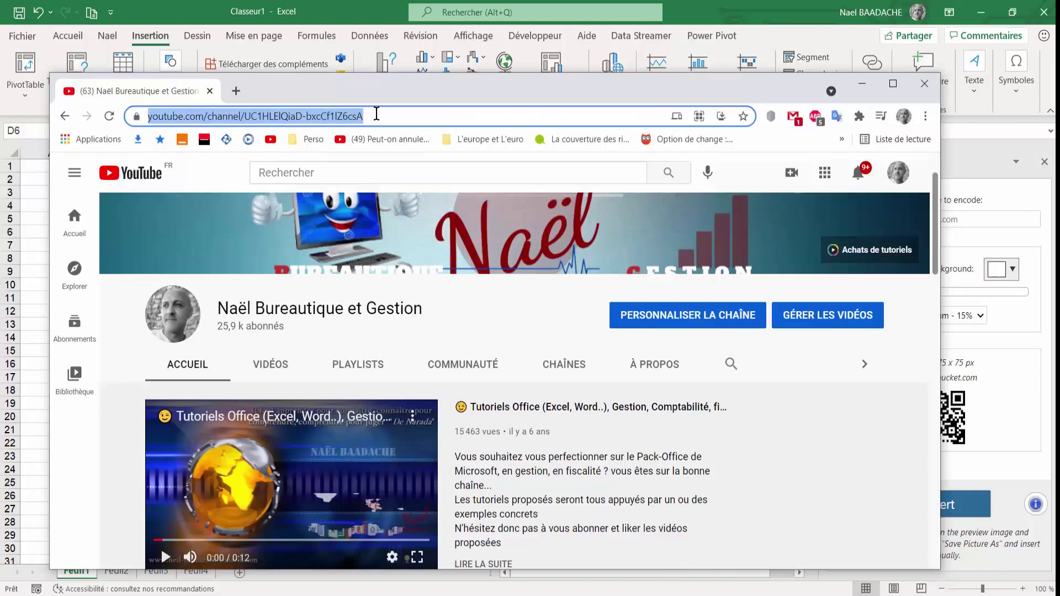
key(ctrl+c)
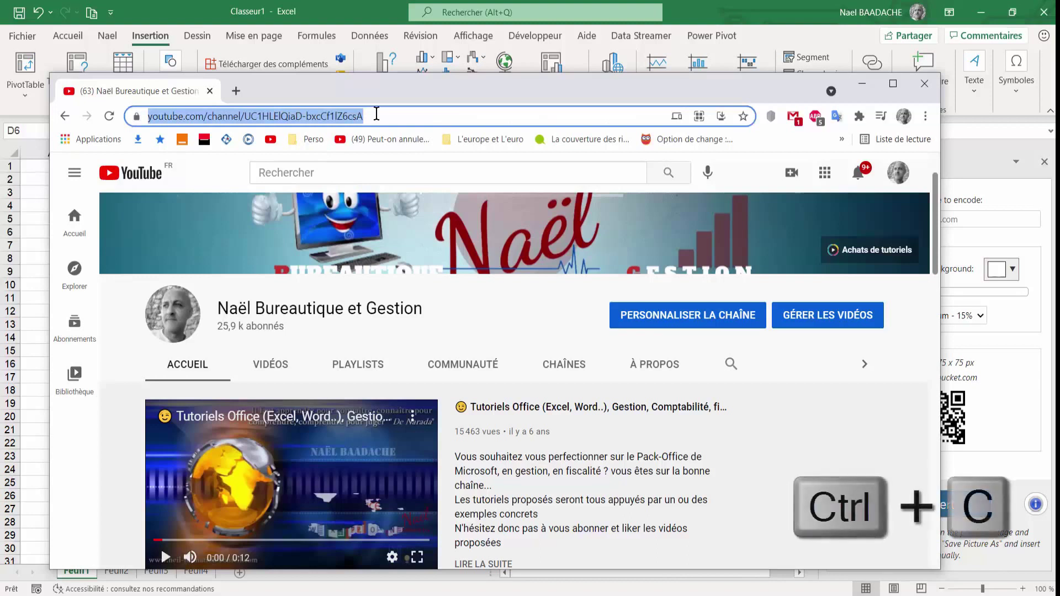
click(924, 84)
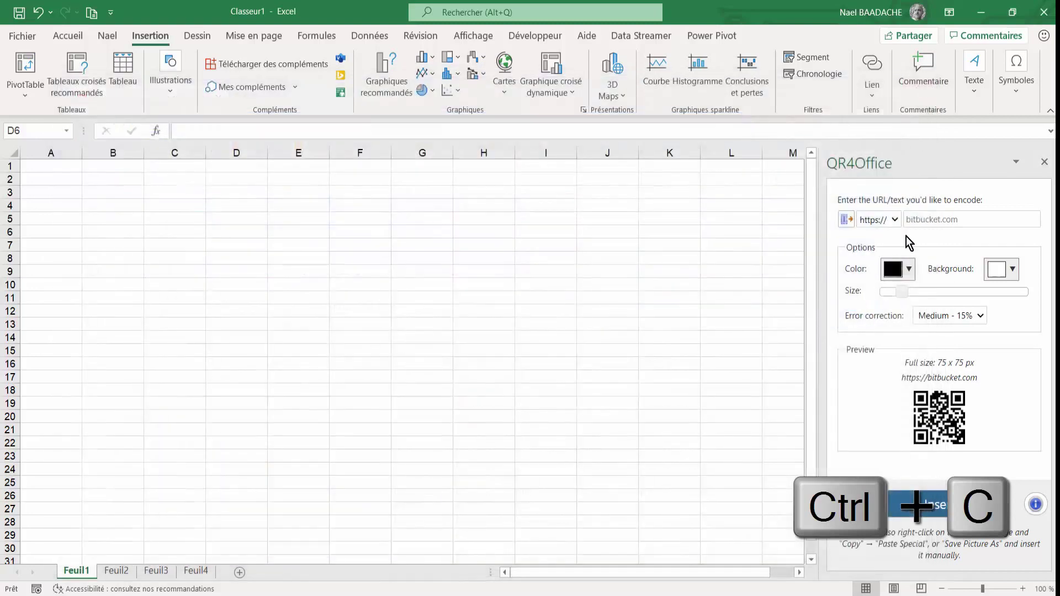
- Paste the YouTube channel URL into QR4Office and insert its QR code near D6
click(941, 219)
key(ctrl+v)
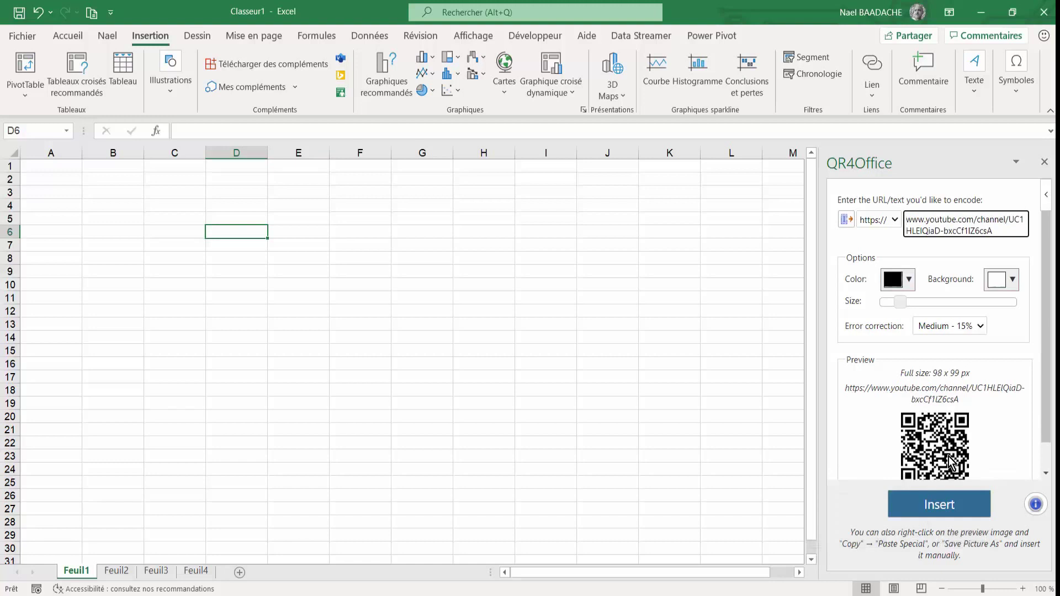
click(943, 512)
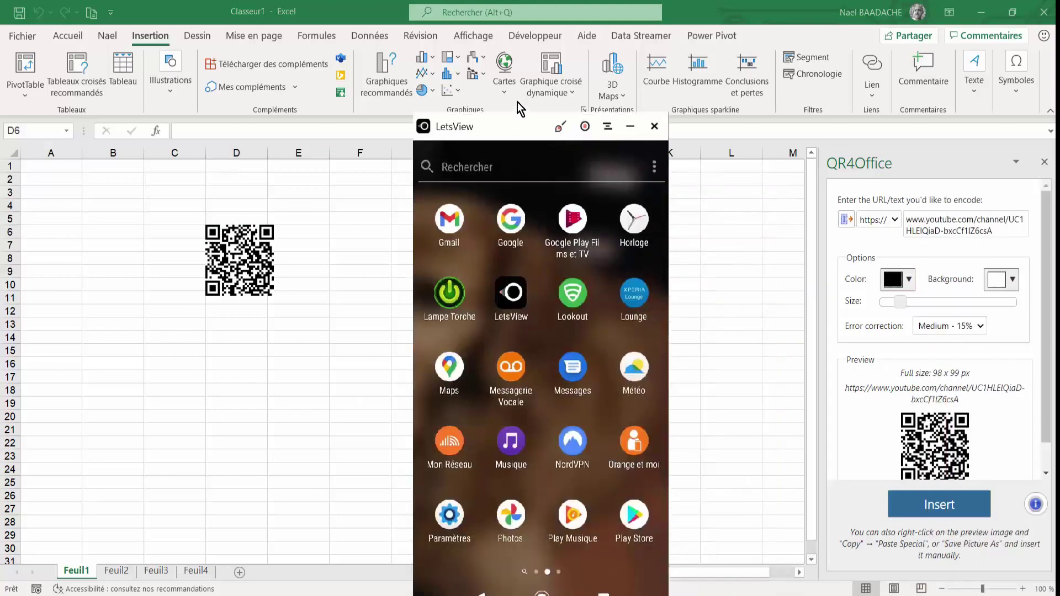
- Show the LetsView phone mirror, move it aside, and bring the Word CV window over Excel
drag(517, 101, 546, 72)
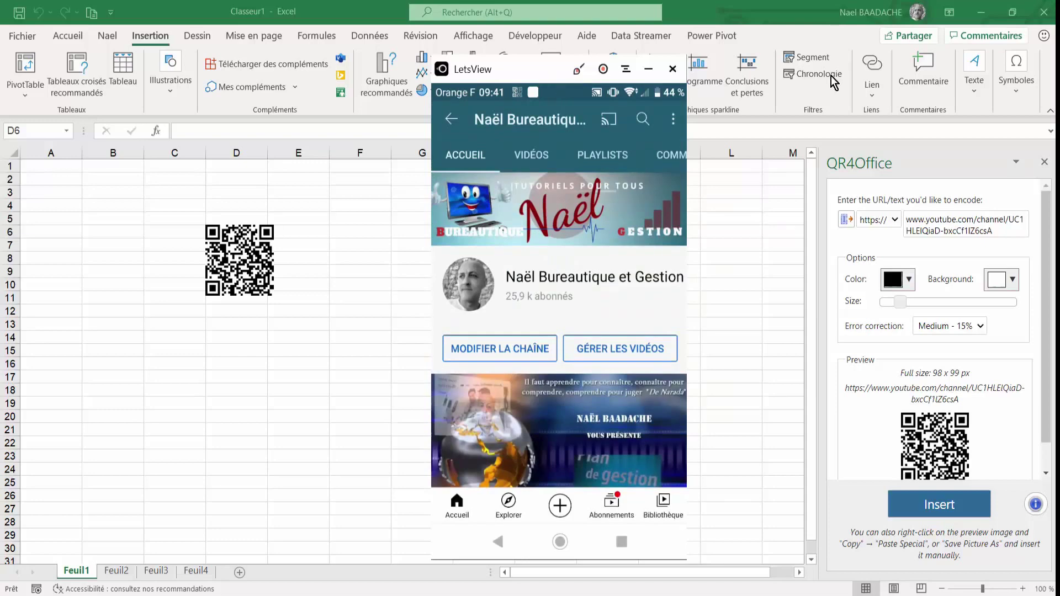
drag(547, 78, 1059, 221)
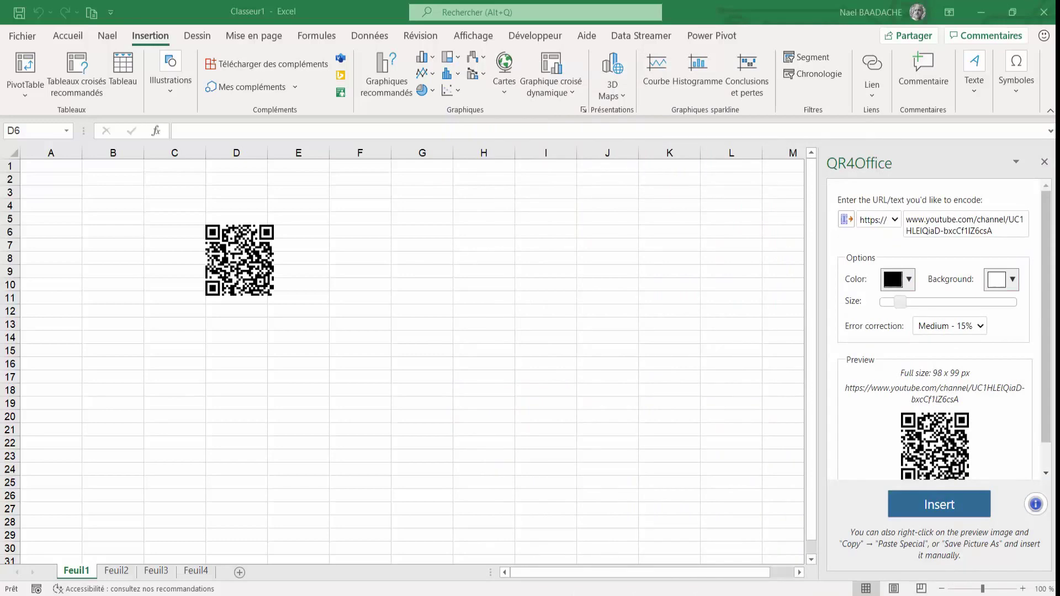
mouse_move(990, 219)
mouse_down()
mouse_move(442, 68)
mouse_move(444, 82)
mouse_up()
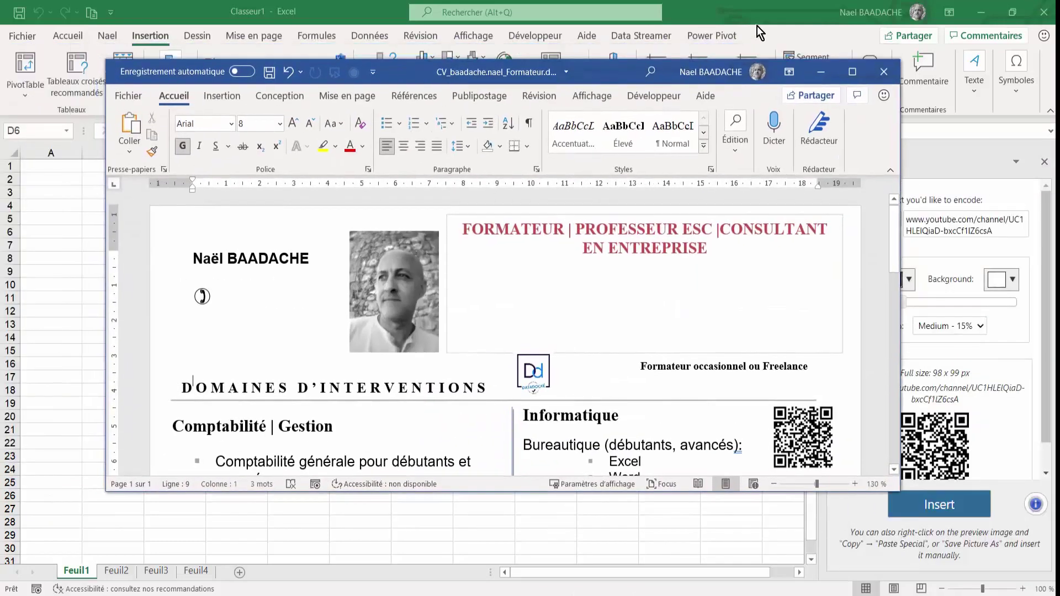
- Maximize the Word CV window to show its QR code full size
click(852, 70)
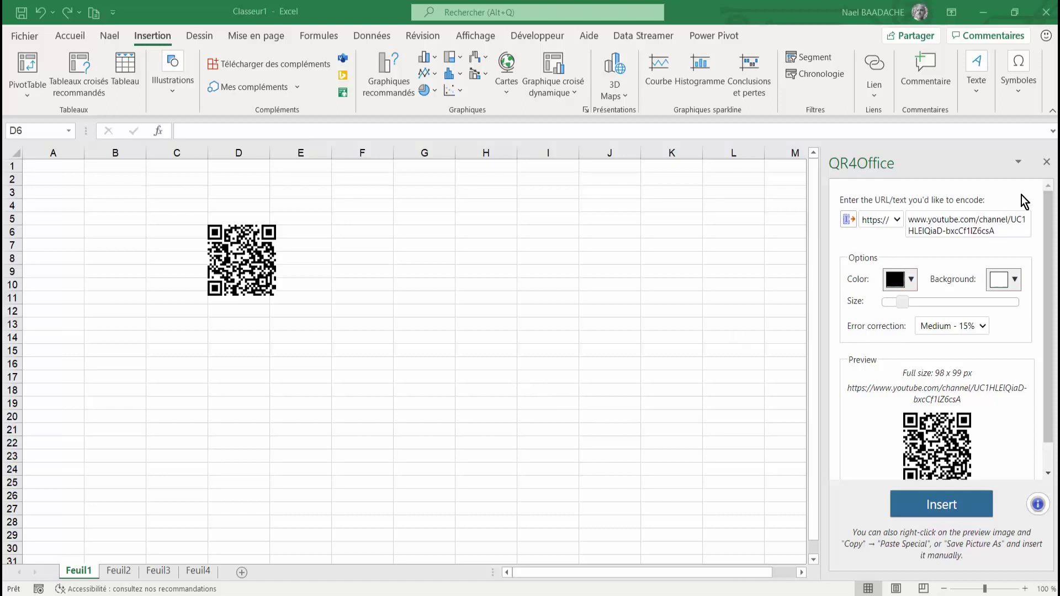
click(1047, 164)
click(574, 300)
click(264, 264)
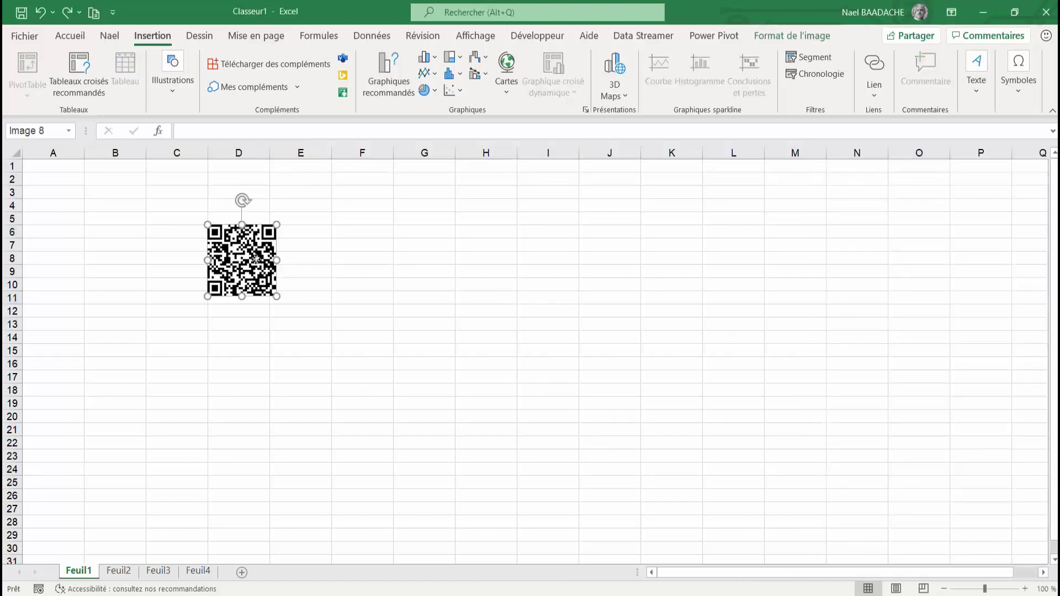
key(Delete)
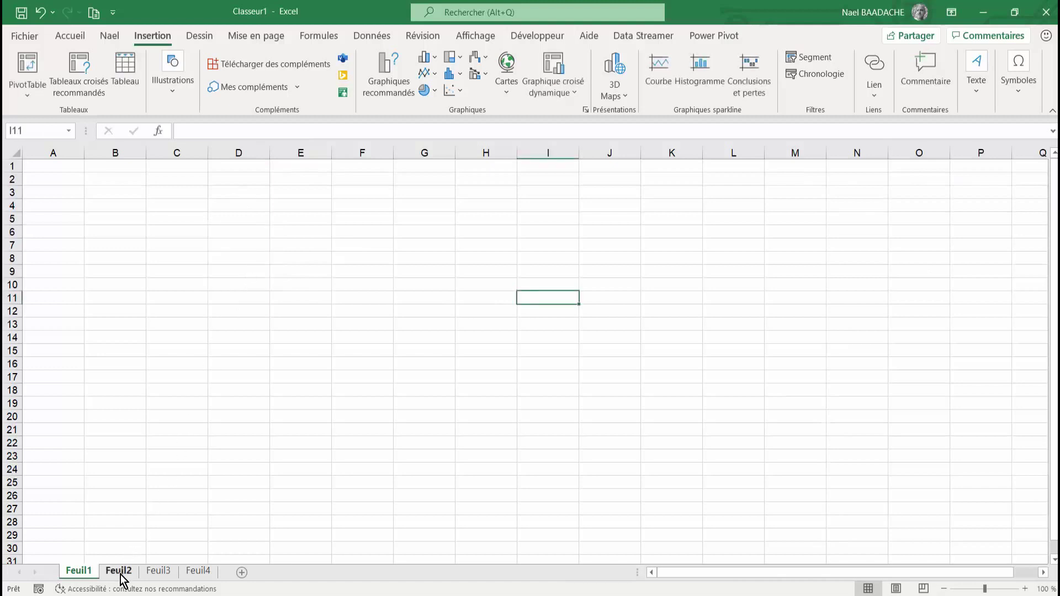
click(119, 572)
click(150, 336)
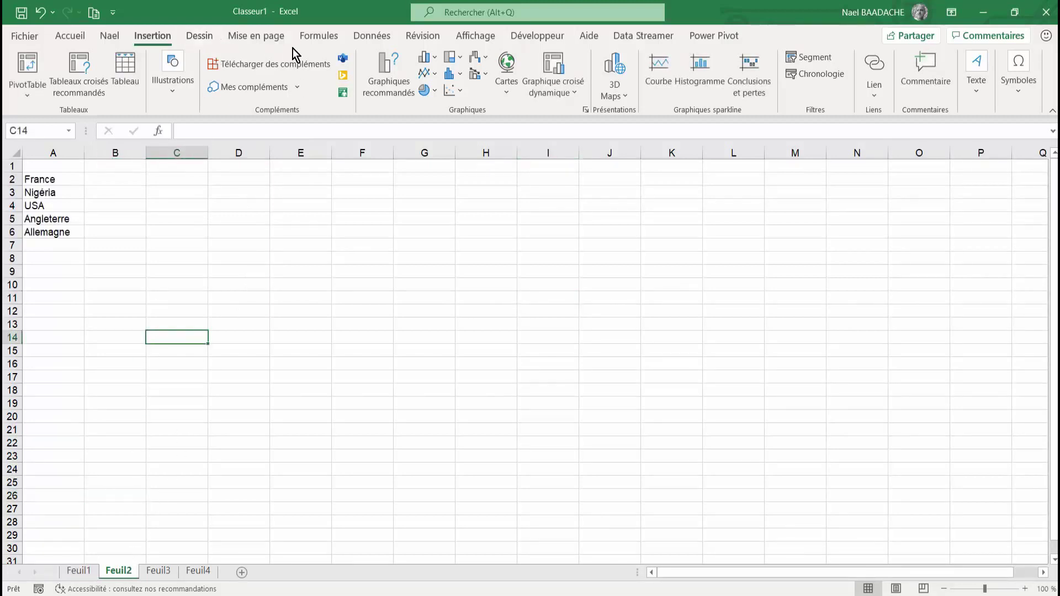
click(362, 35)
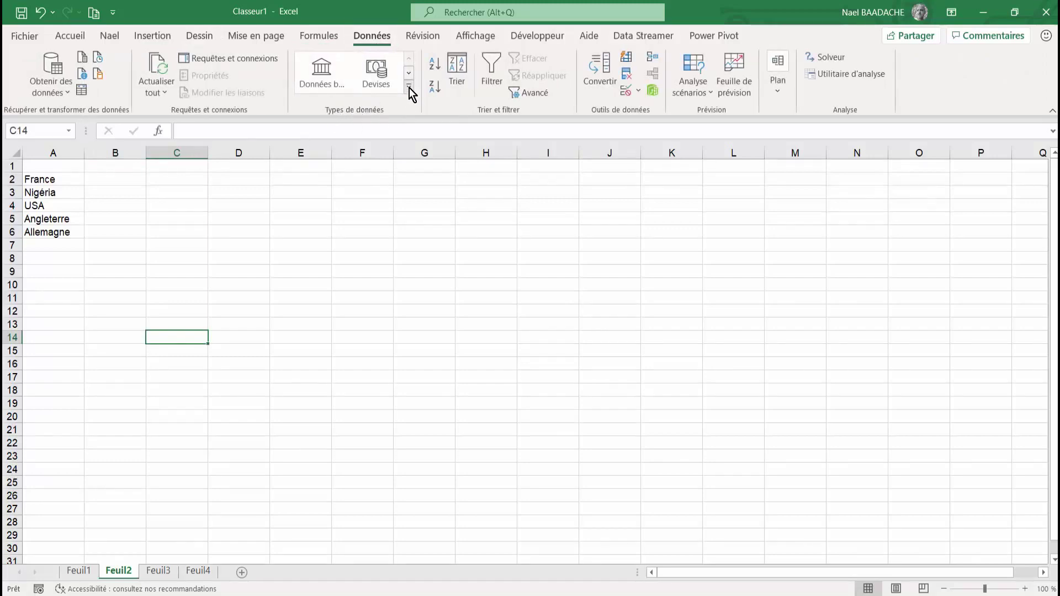
click(46, 179)
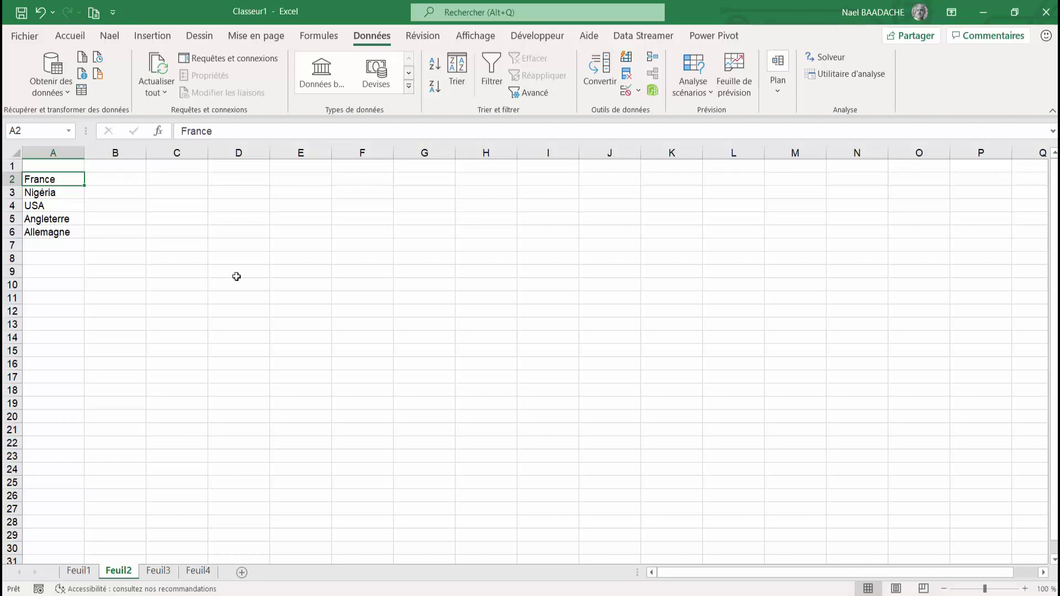
click(406, 87)
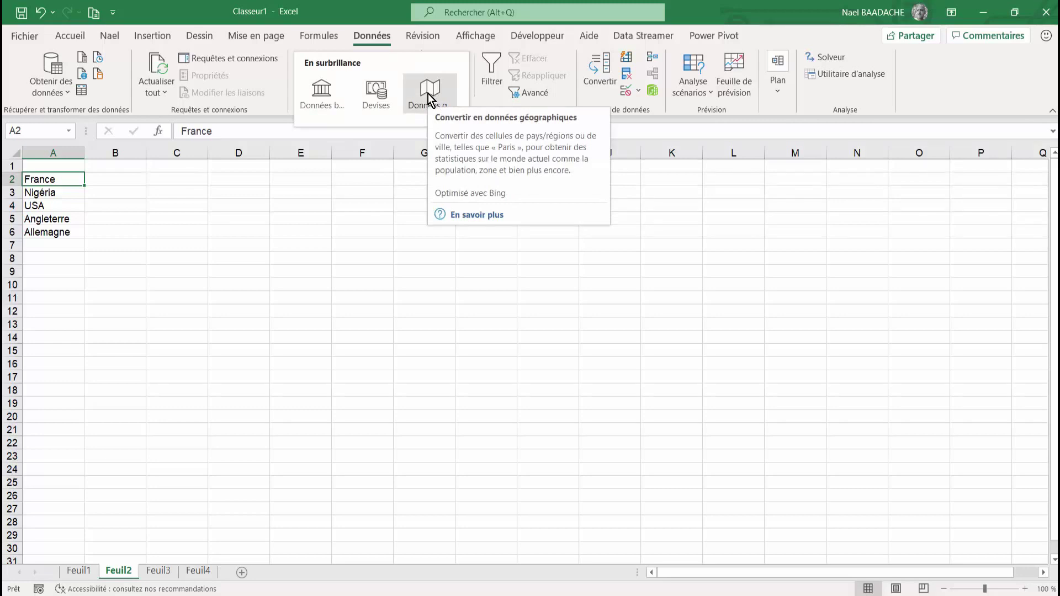
click(263, 297)
drag(69, 179, 61, 234)
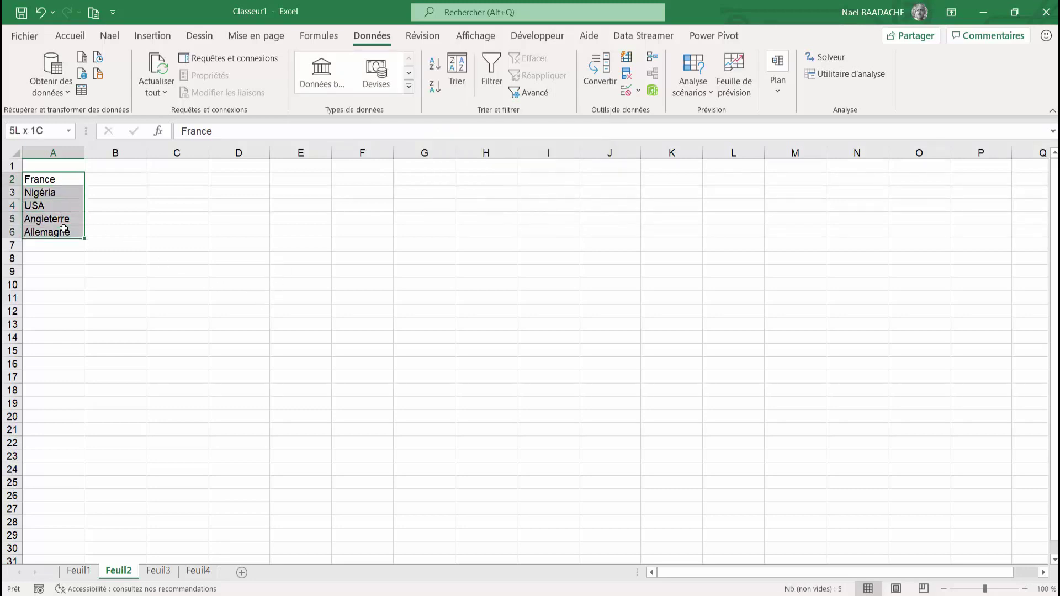
- Convert the column A countries to Geography data types and add their Population in column B
click(413, 92)
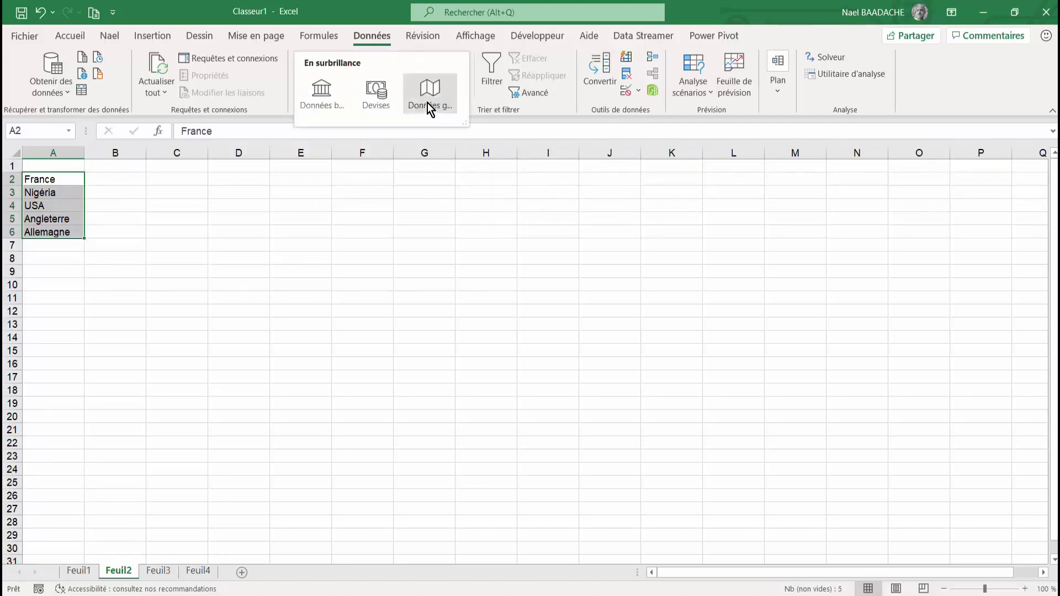
click(427, 102)
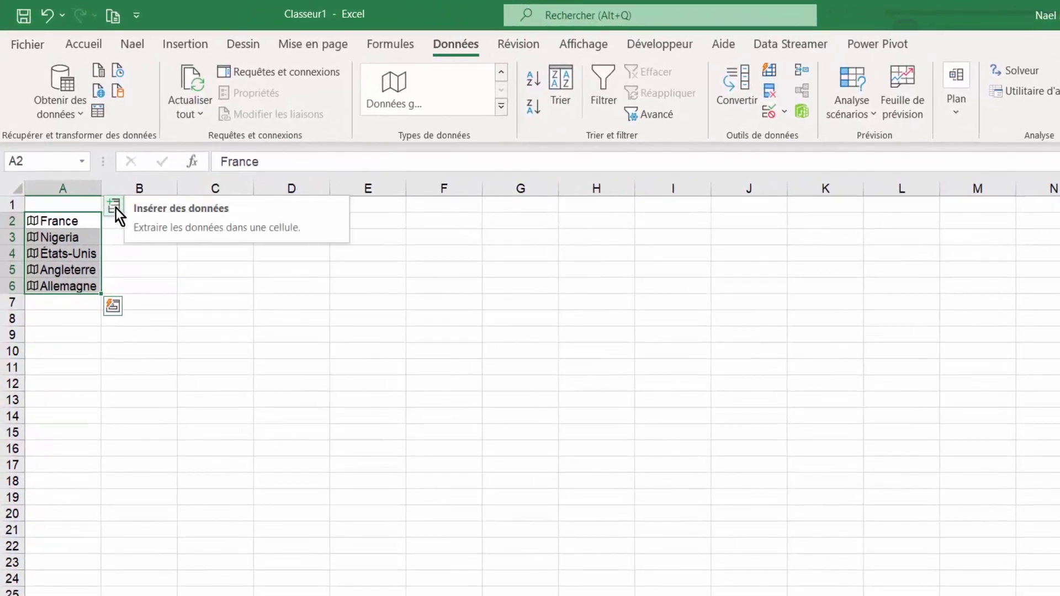
click(115, 208)
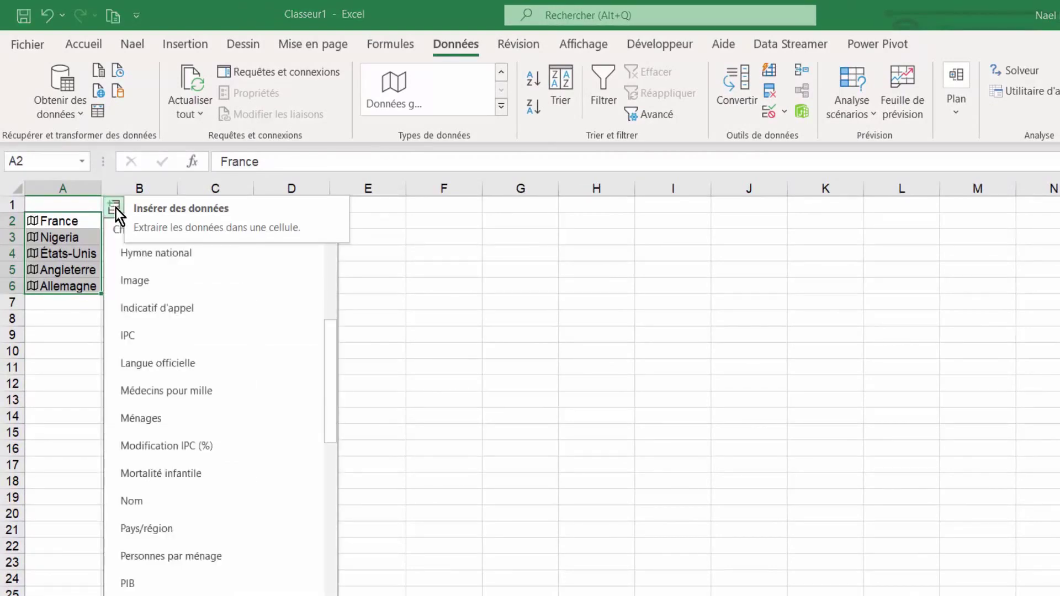
scroll(174, 342, down, 1)
scroll(174, 343, down, 1)
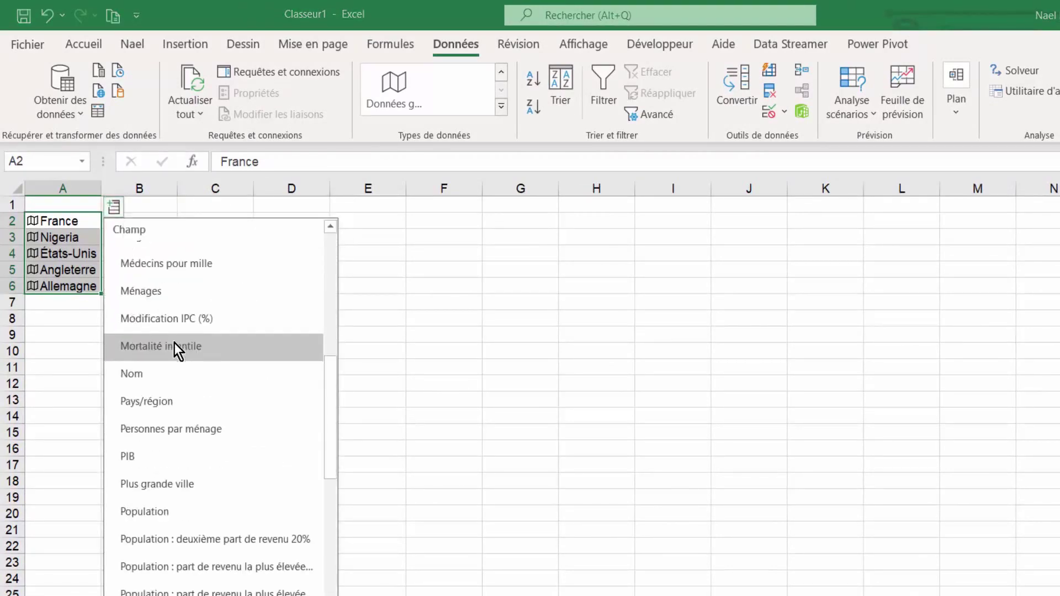
click(144, 509)
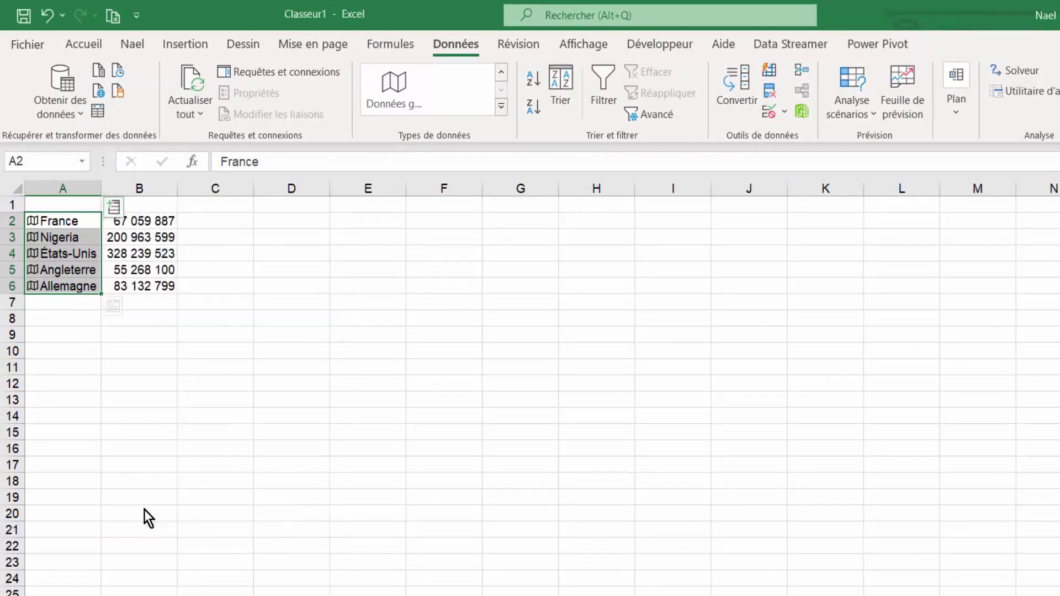
- Insert France's Taux de mortalité maternelle (8,0) into C2
click(173, 221)
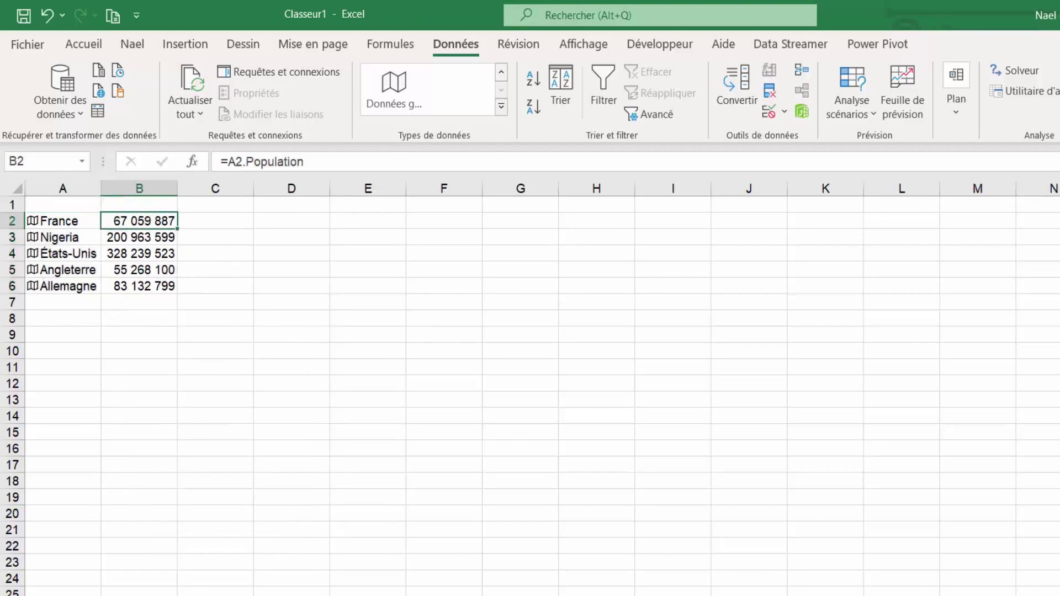
click(65, 224)
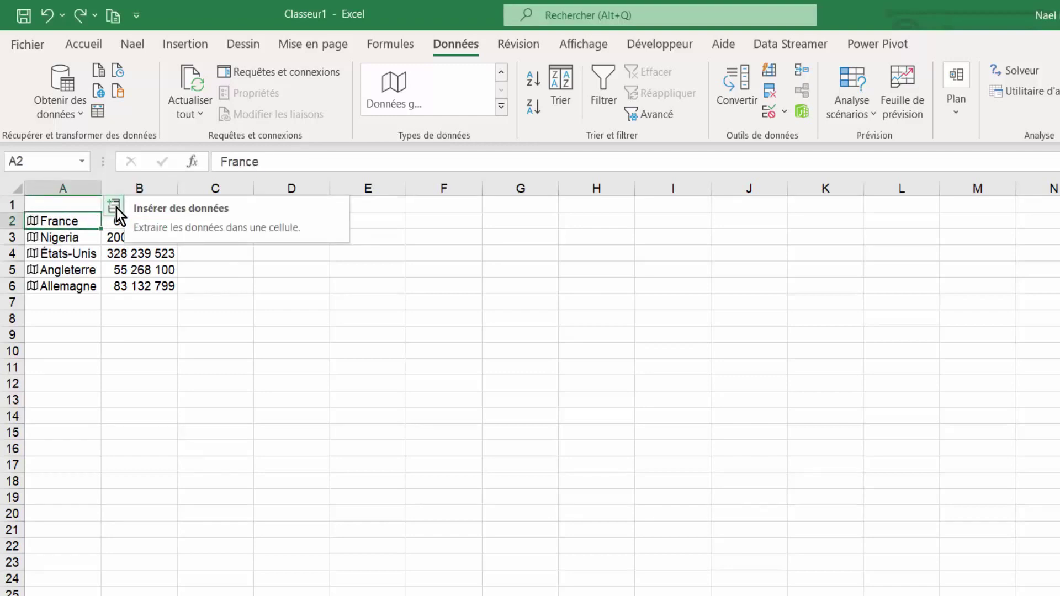
click(115, 207)
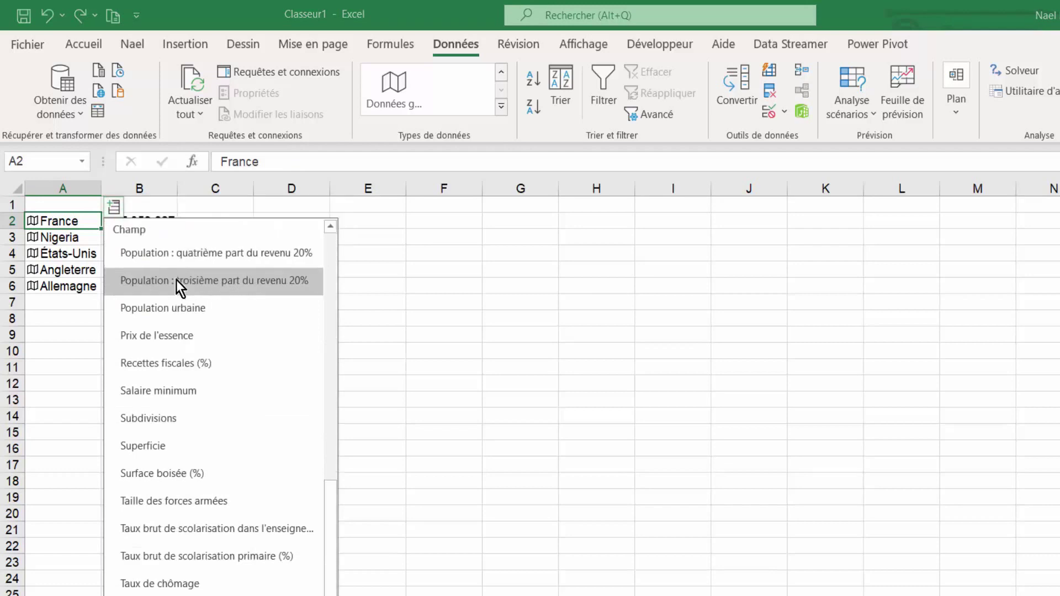
scroll(170, 300, down, 1)
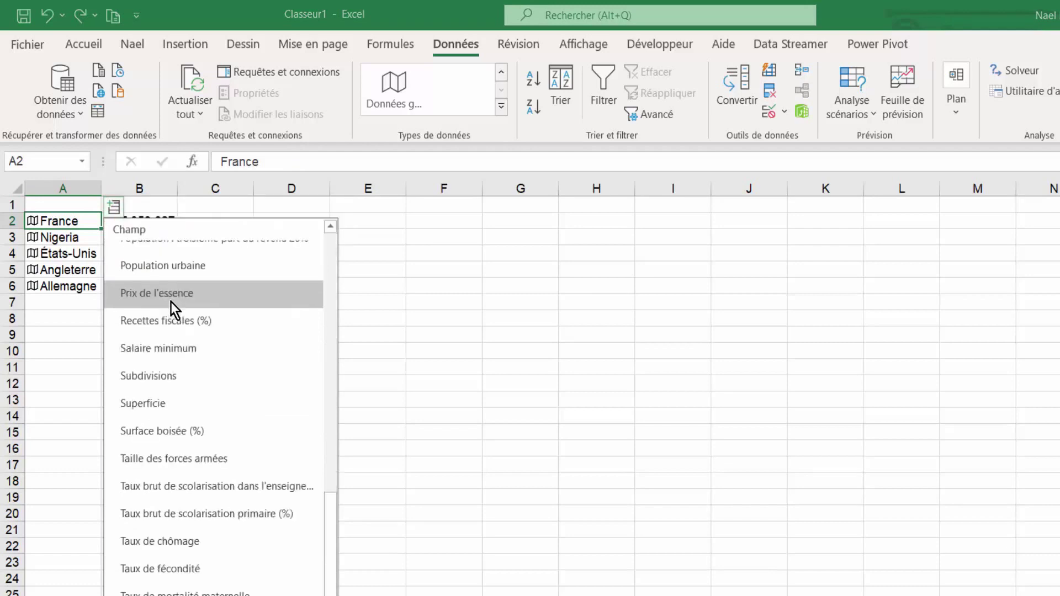
scroll(170, 302, down, 1)
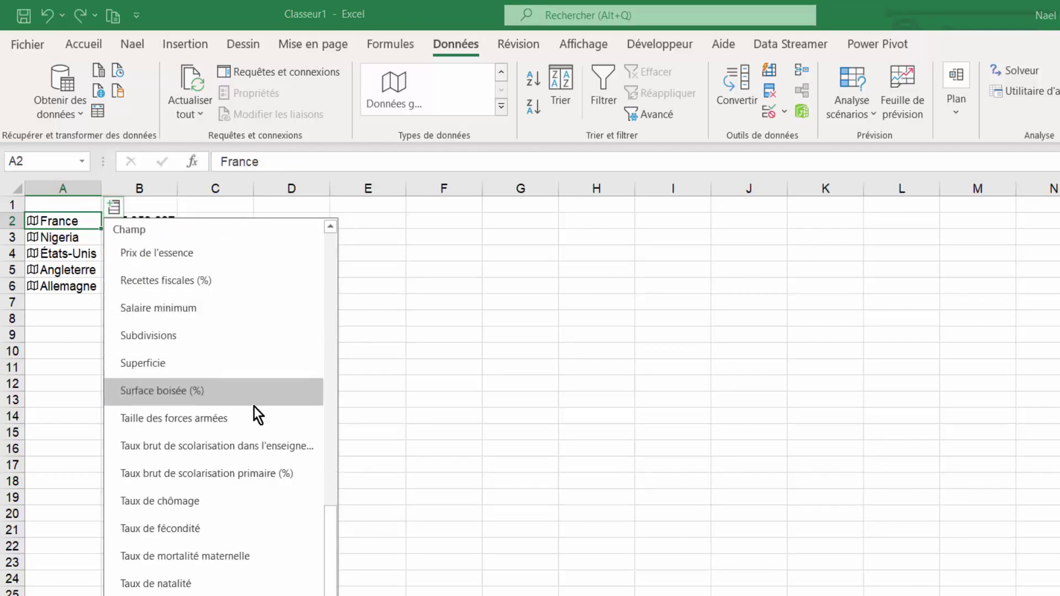
click(319, 556)
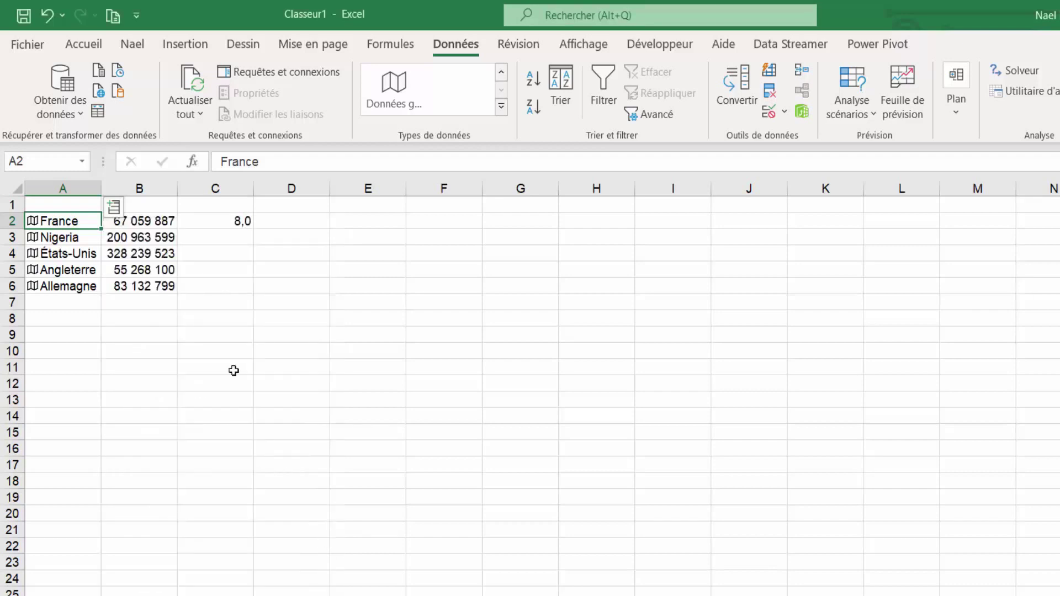
- Replace C2 with =A2.[Capitale/ville principale] so it shows Paris
click(224, 223)
key(Delete)
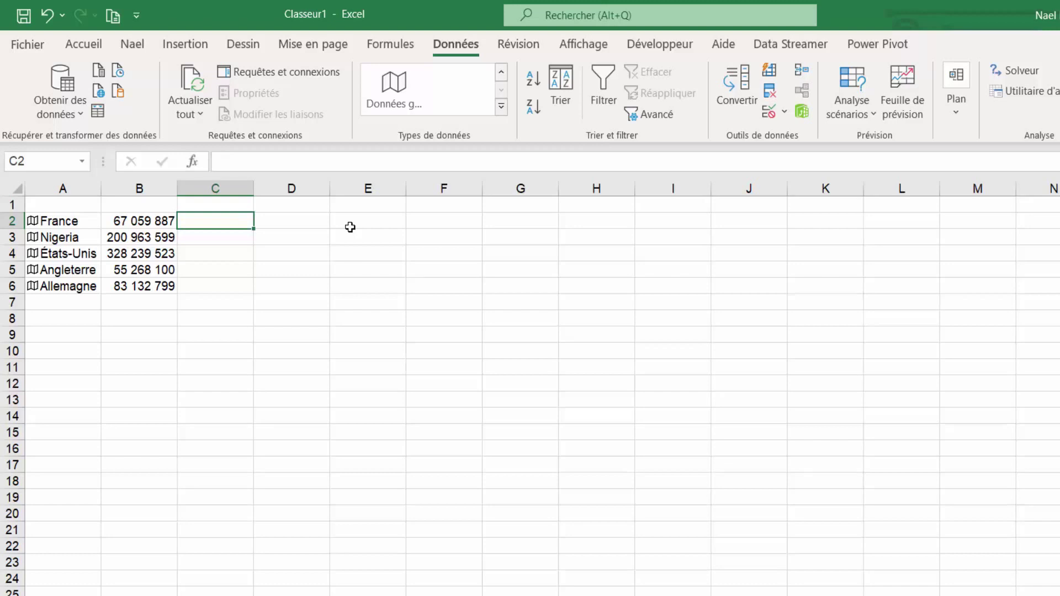
text(+)
key(BackSpace)
text(=)
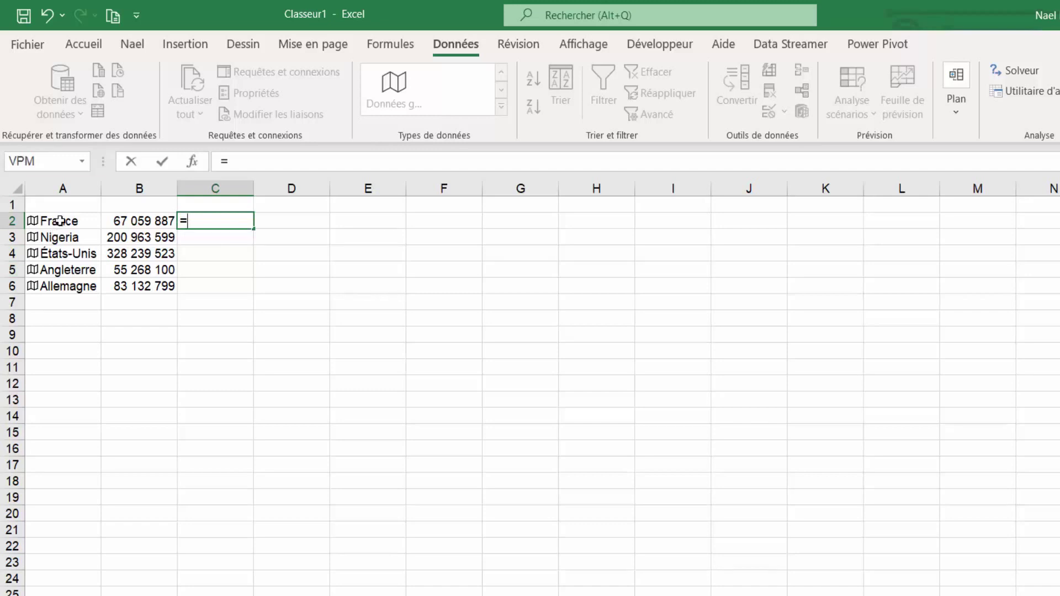
click(60, 221)
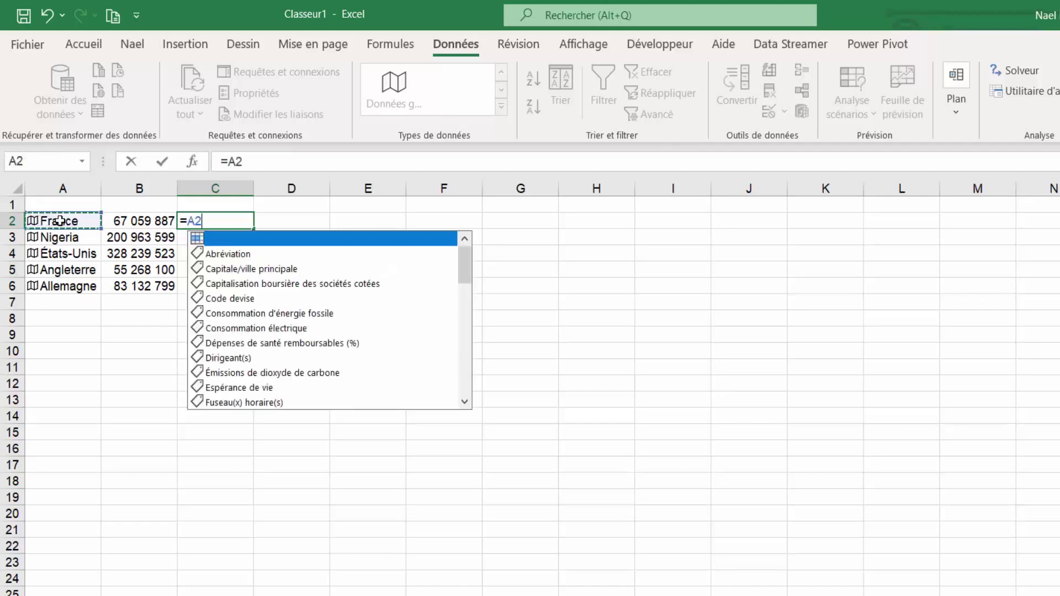
key(Escape)
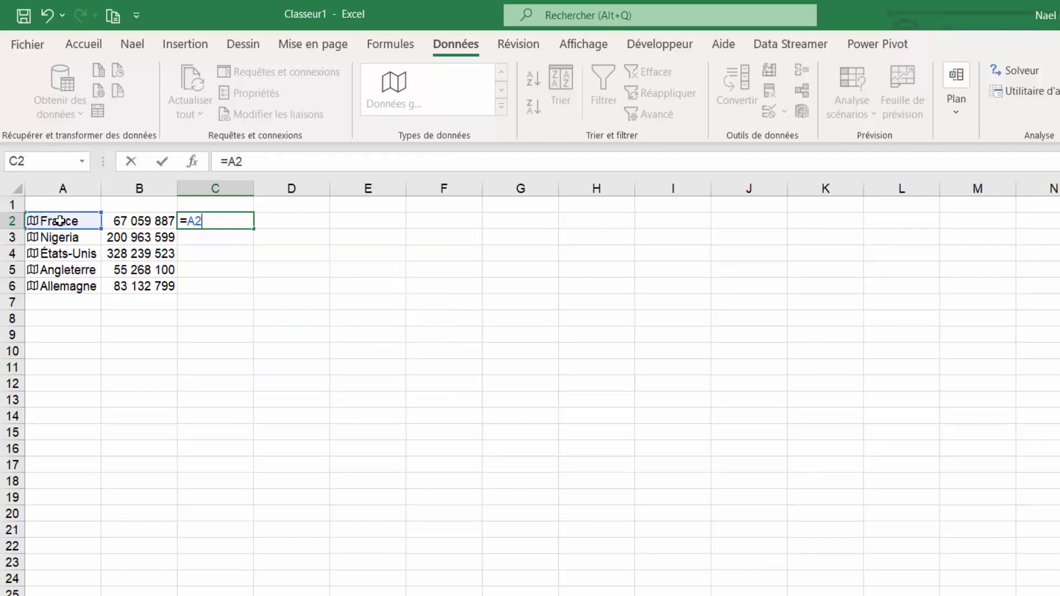
text(.)
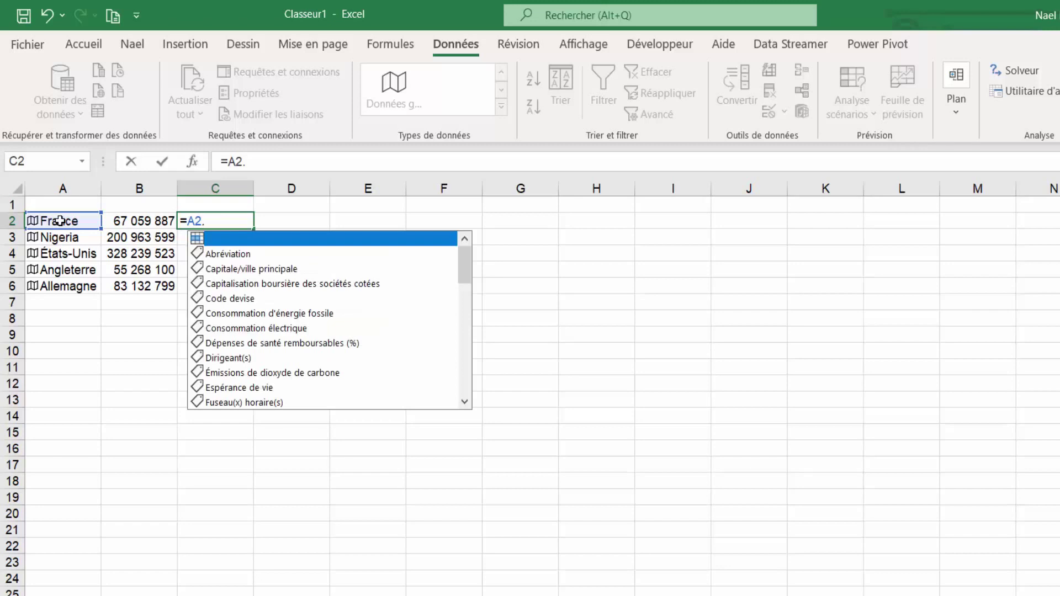
double_click(286, 270)
key(Return)
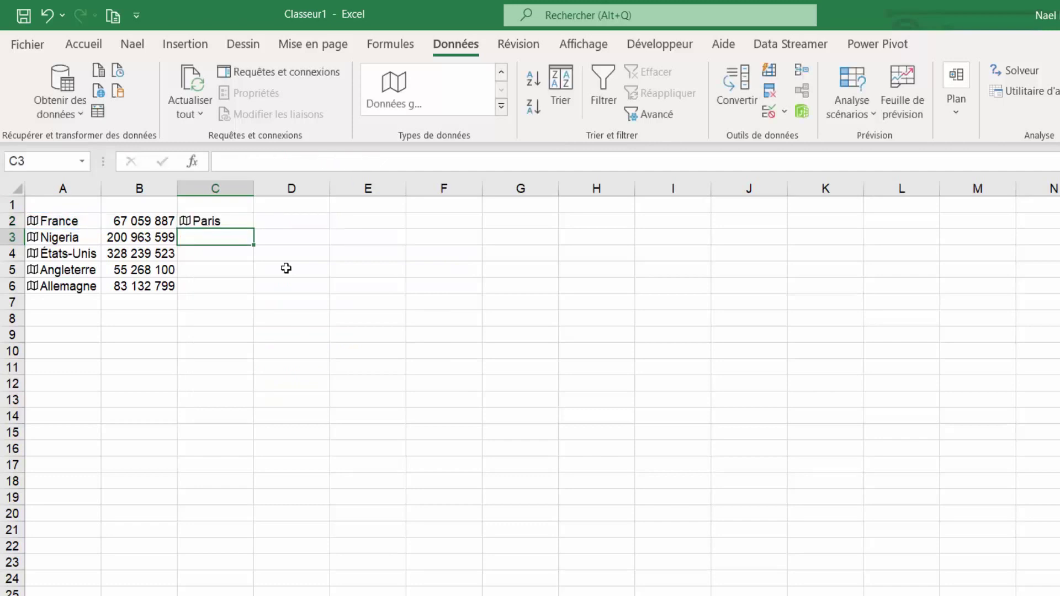
- Fill the capital formula down from C2 to C6 for all five countries
click(215, 222)
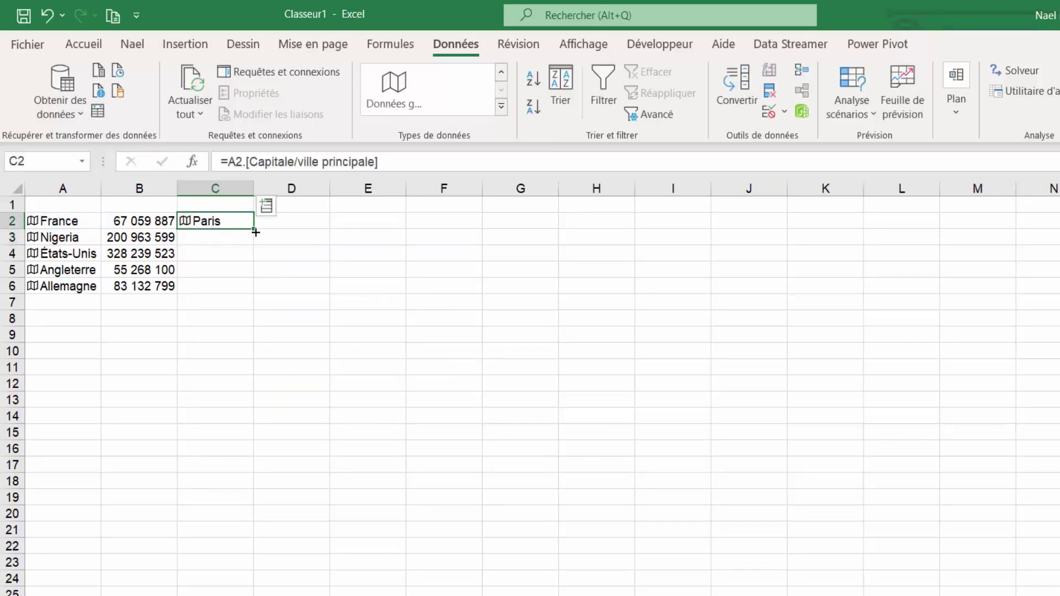
drag(255, 230, 253, 293)
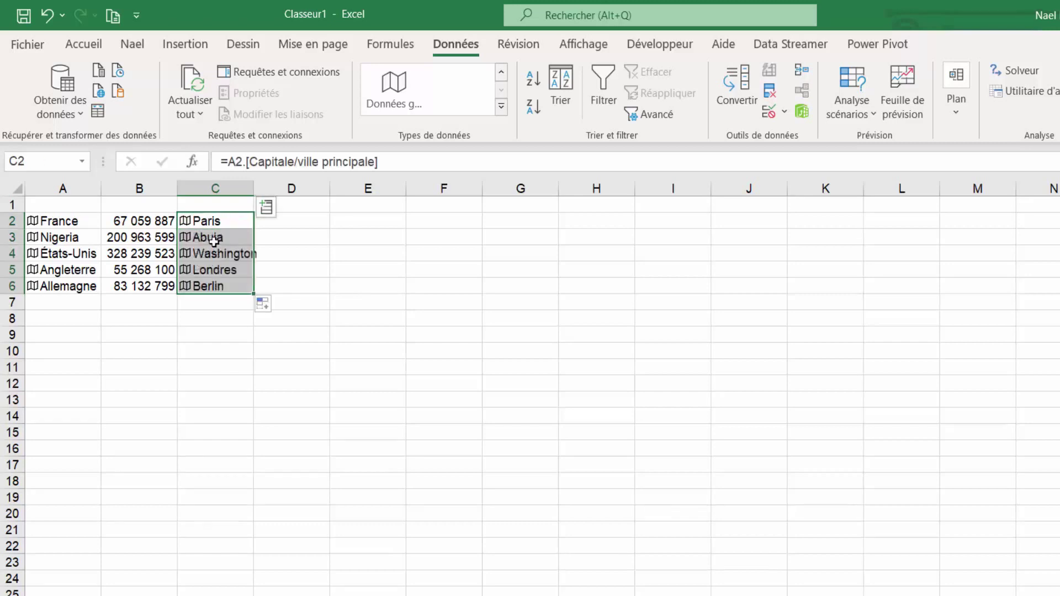
click(296, 383)
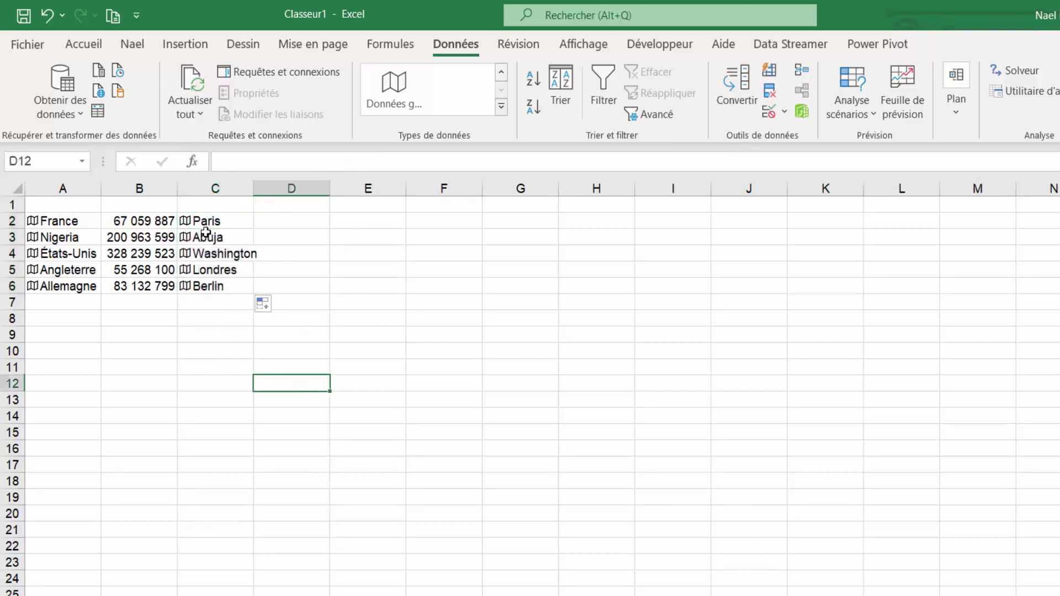
click(81, 305)
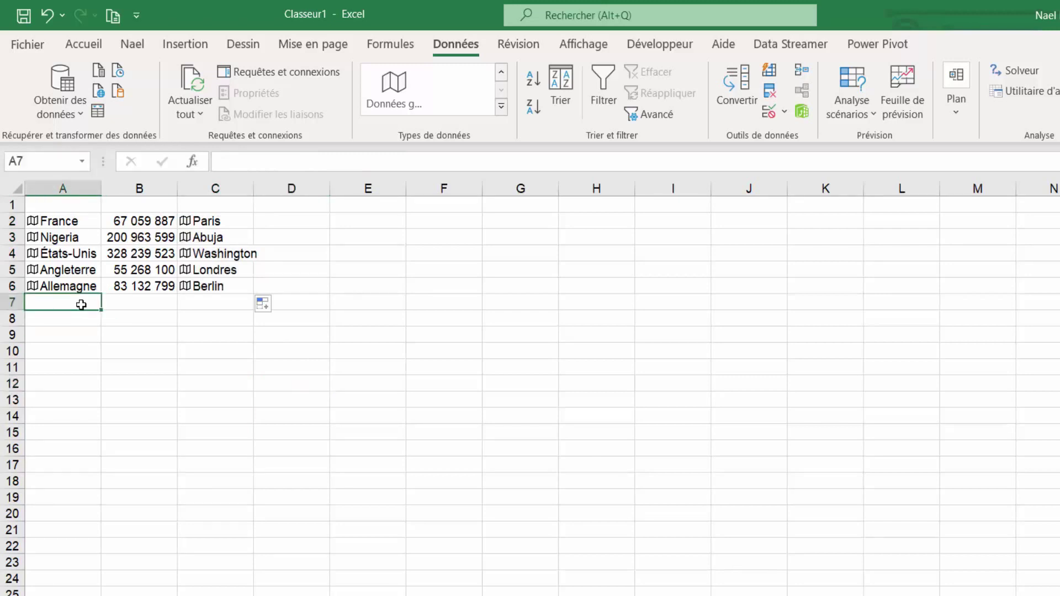
- Add Japon in A7 and extend the population and capital formulas to row 7
text(jAPON)
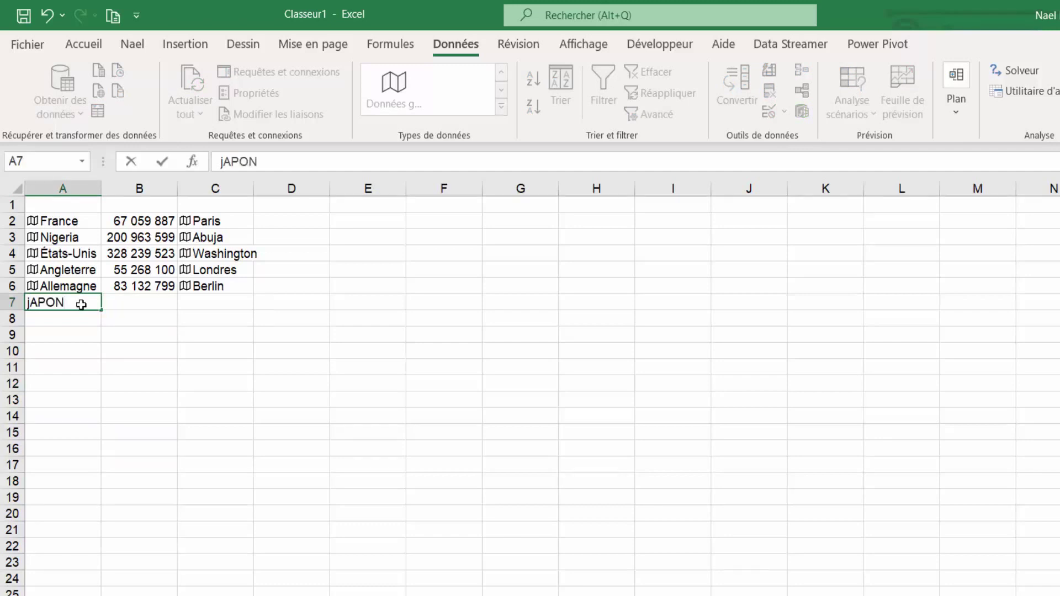
key(Return)
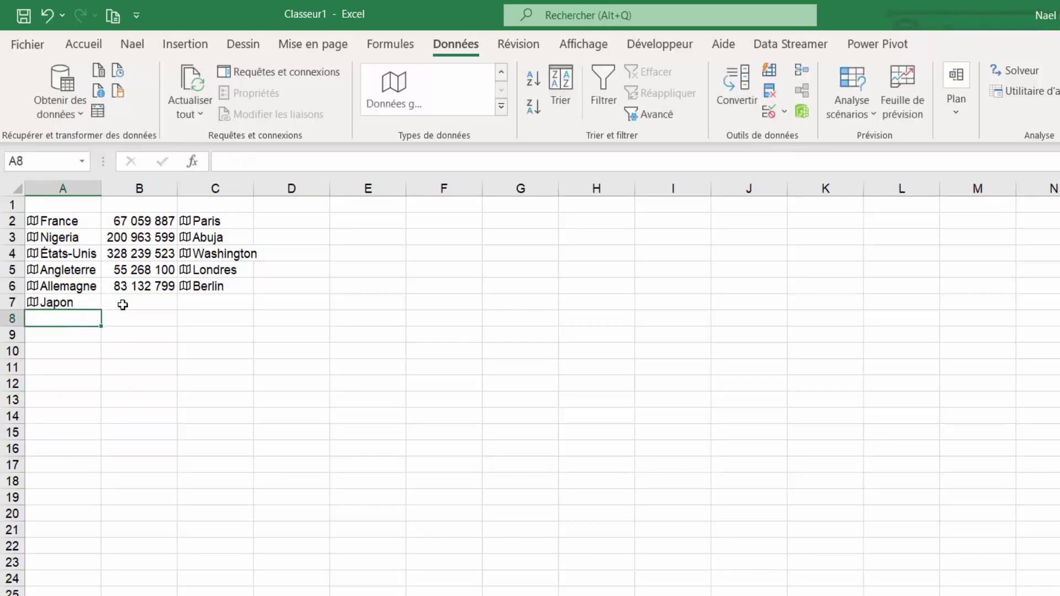
drag(148, 285, 220, 286)
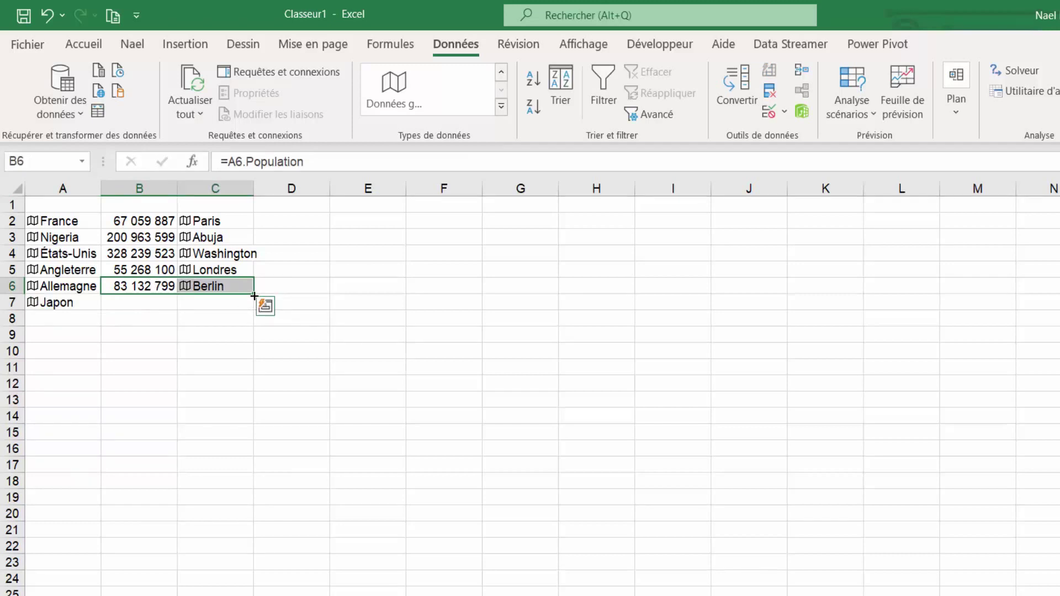
drag(254, 296, 255, 309)
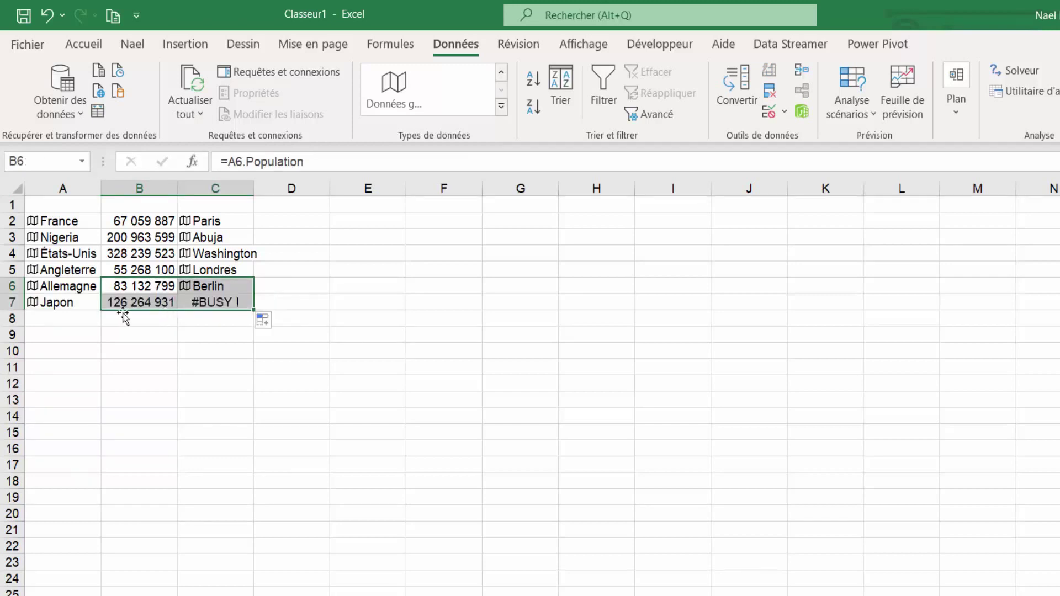
- Check the B7 and C7 formulas showing 126 264 931 and Tokyo, then select D2
click(226, 303)
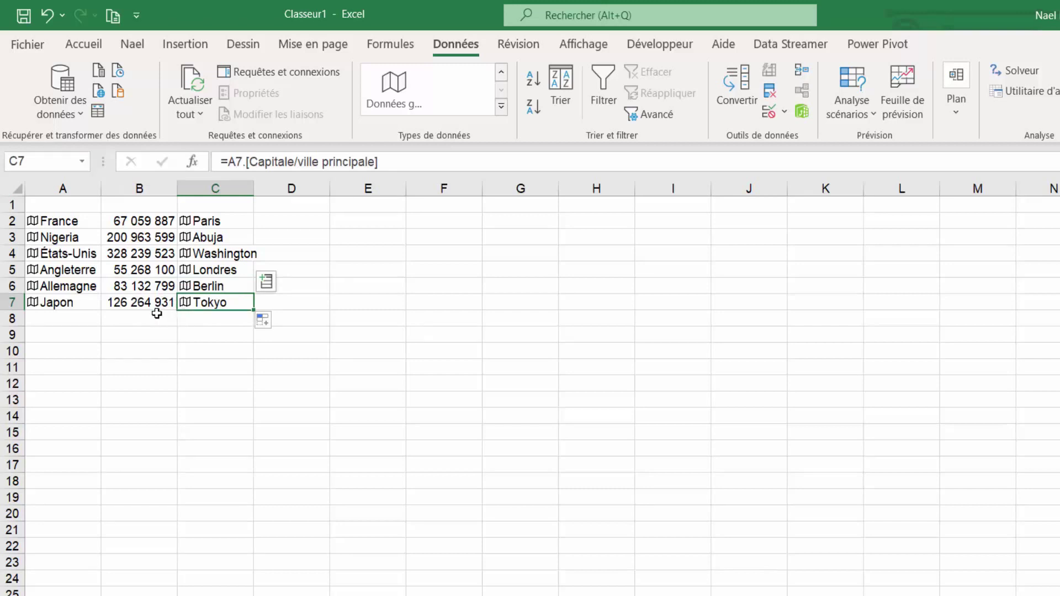
click(156, 314)
click(152, 303)
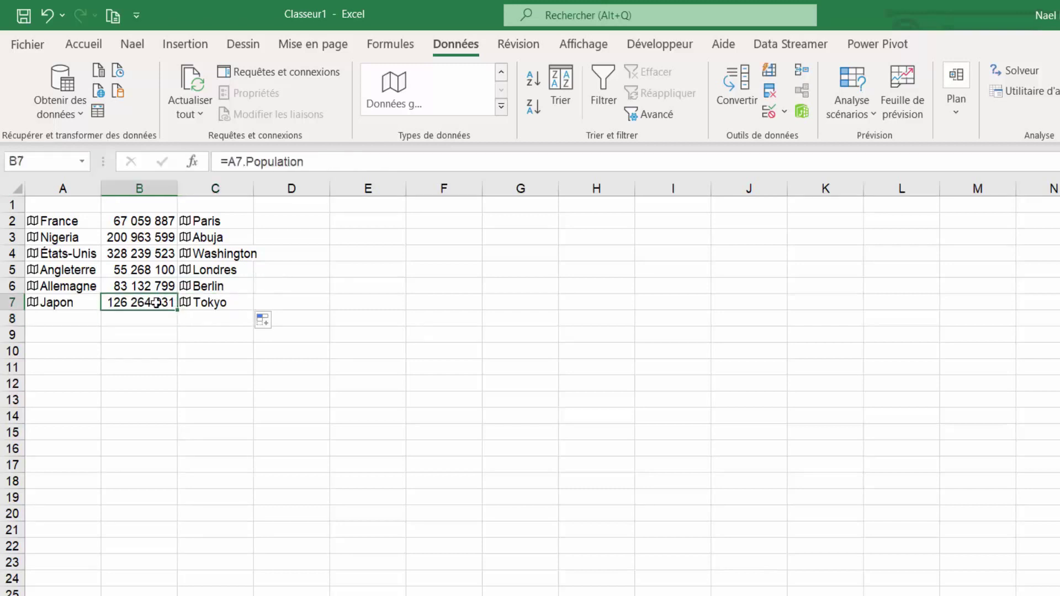
click(200, 304)
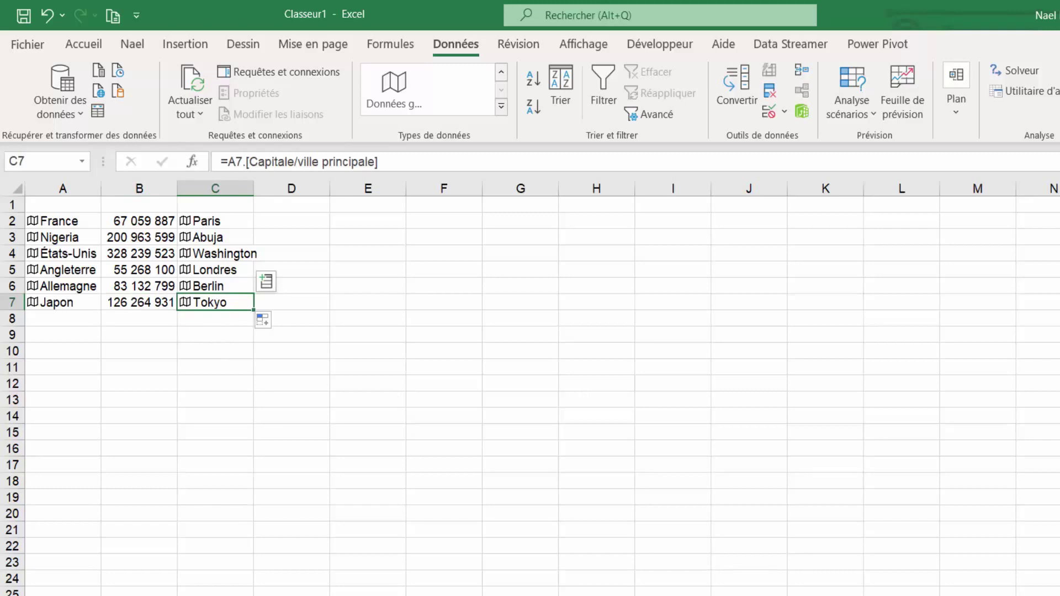
click(598, 421)
click(295, 227)
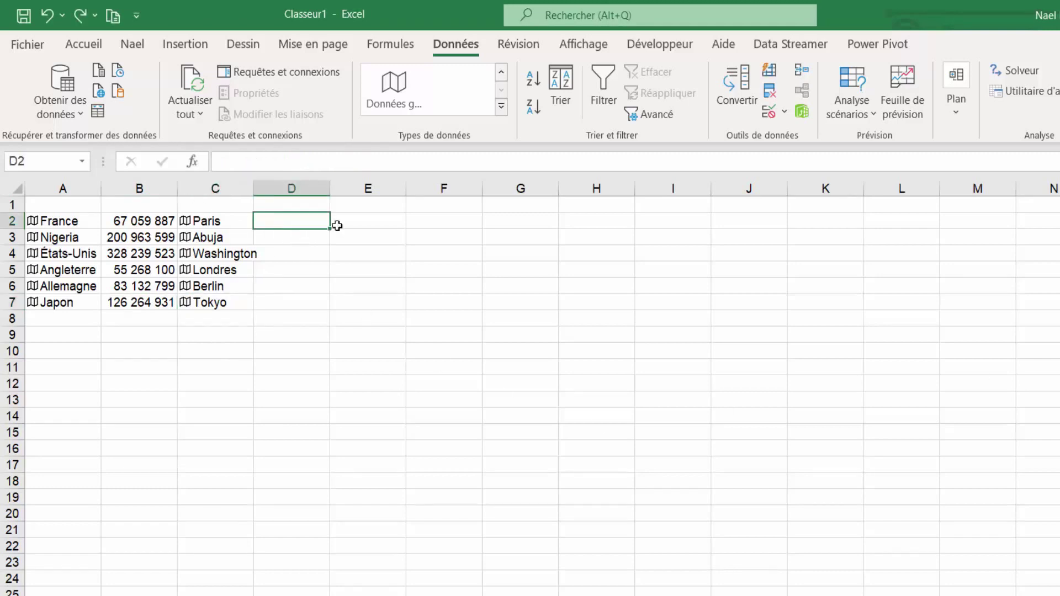
- Try entering =A2.[Indicatif d'appel] in D2, then dismiss the error and cancel the broken formula
text(=)
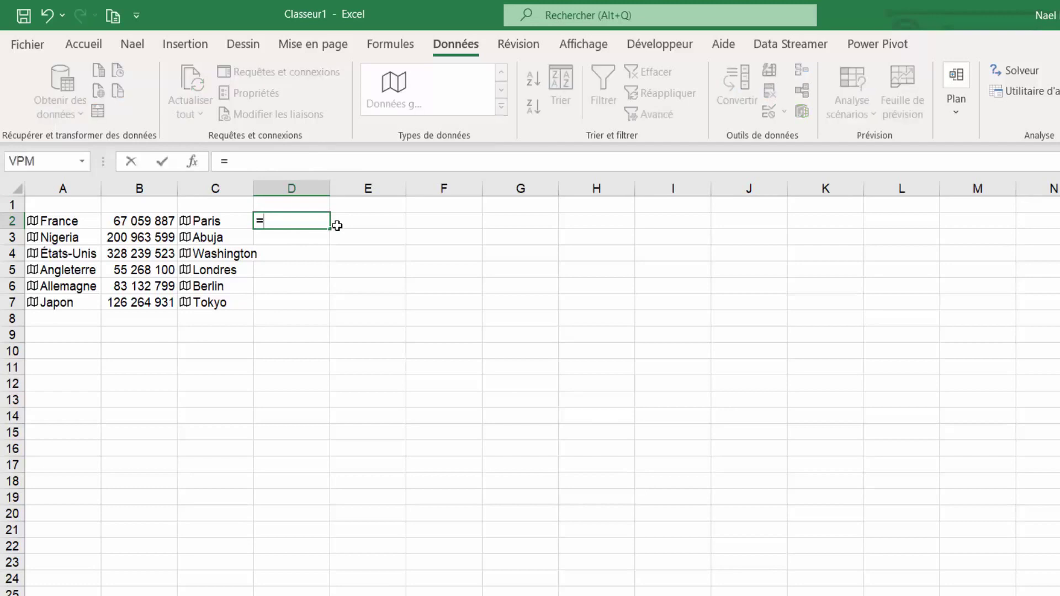
click(73, 221)
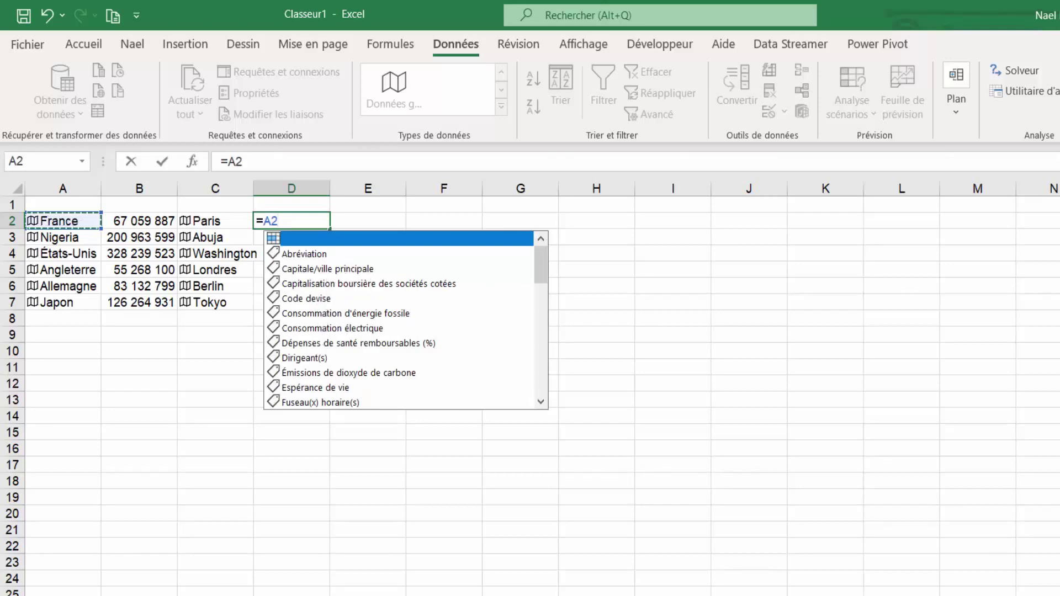
click(298, 216)
scroll(322, 329, down, 1)
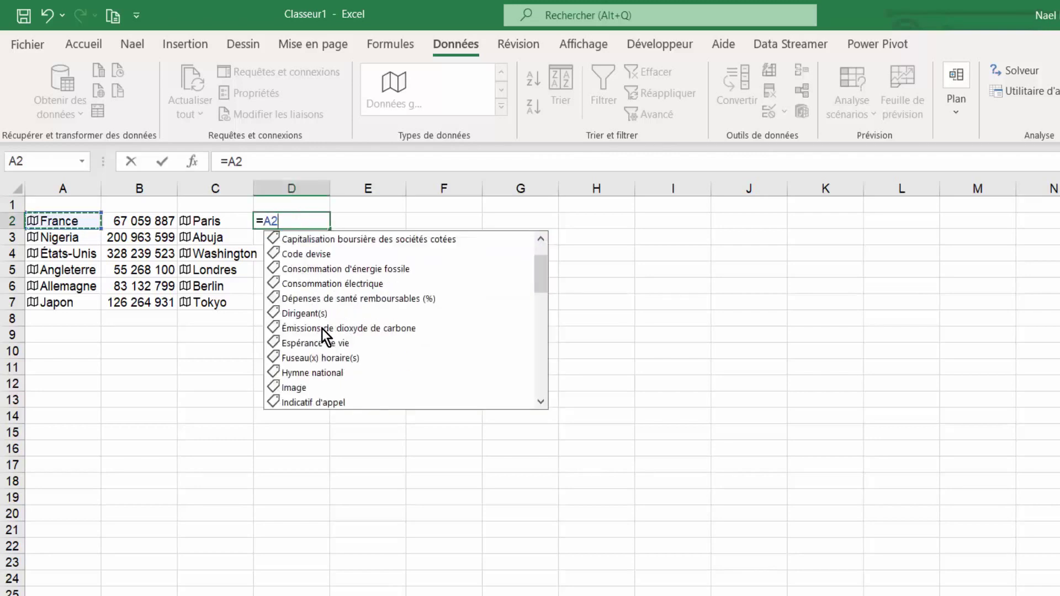
double_click(332, 403)
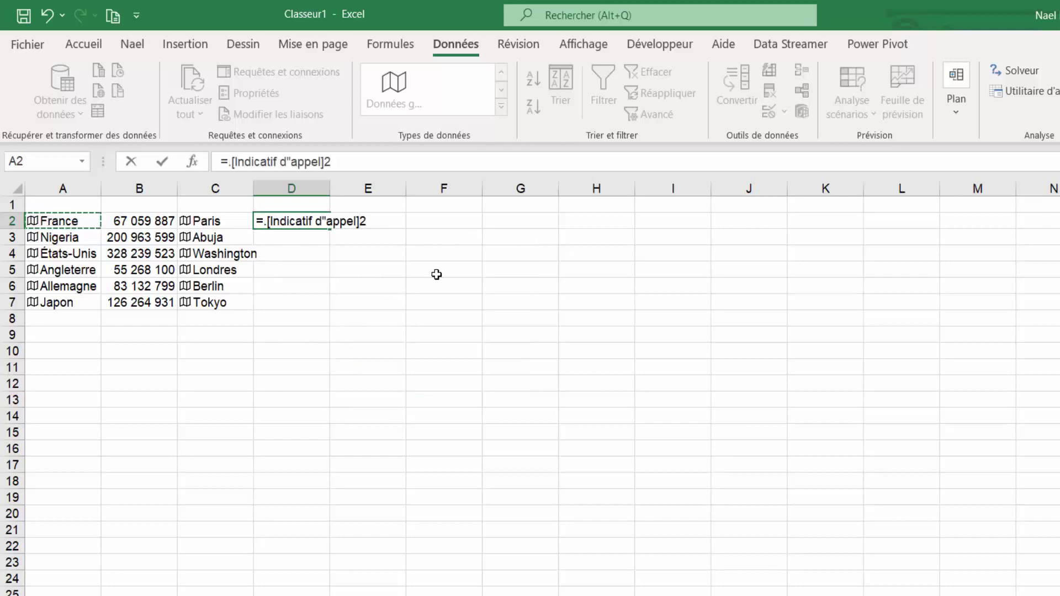
key(Return)
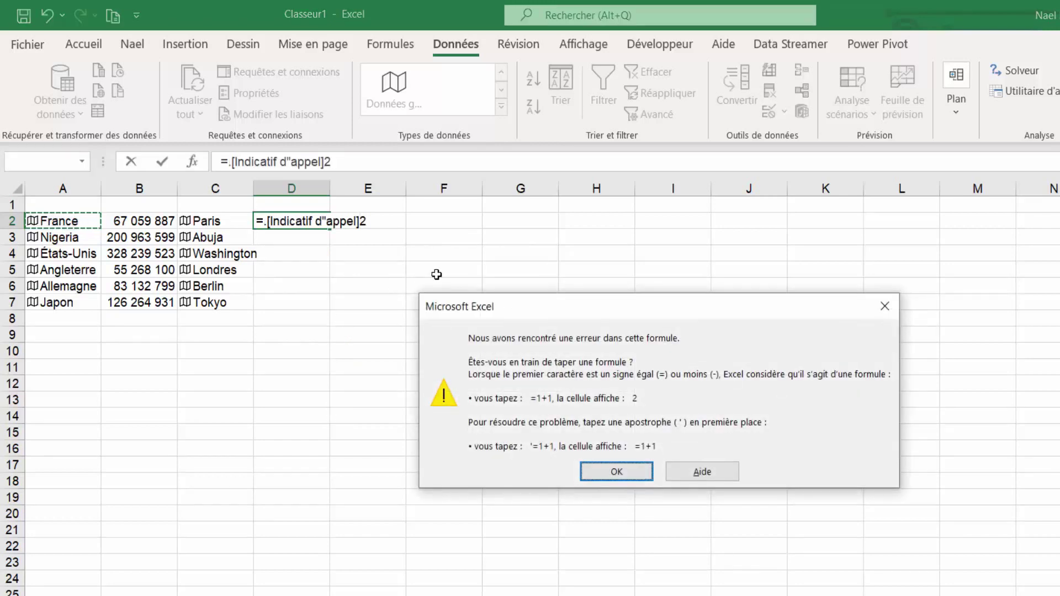
key(Return)
key(Escape)
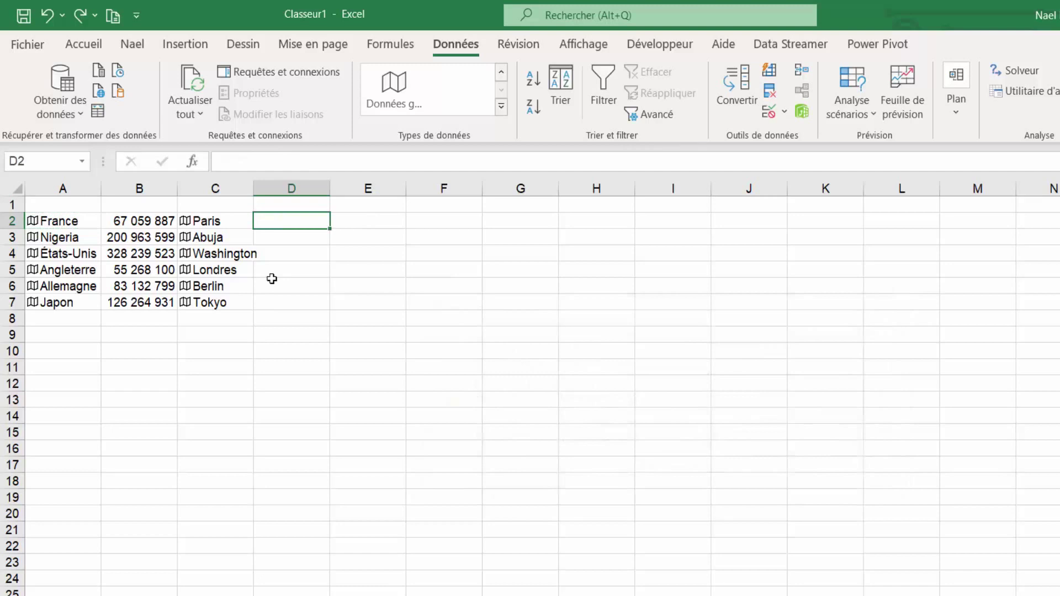
- Re-enter =A2.[Indicatif d'appel] in D2 so it shows France's calling code, 33
text(=)
click(64, 221)
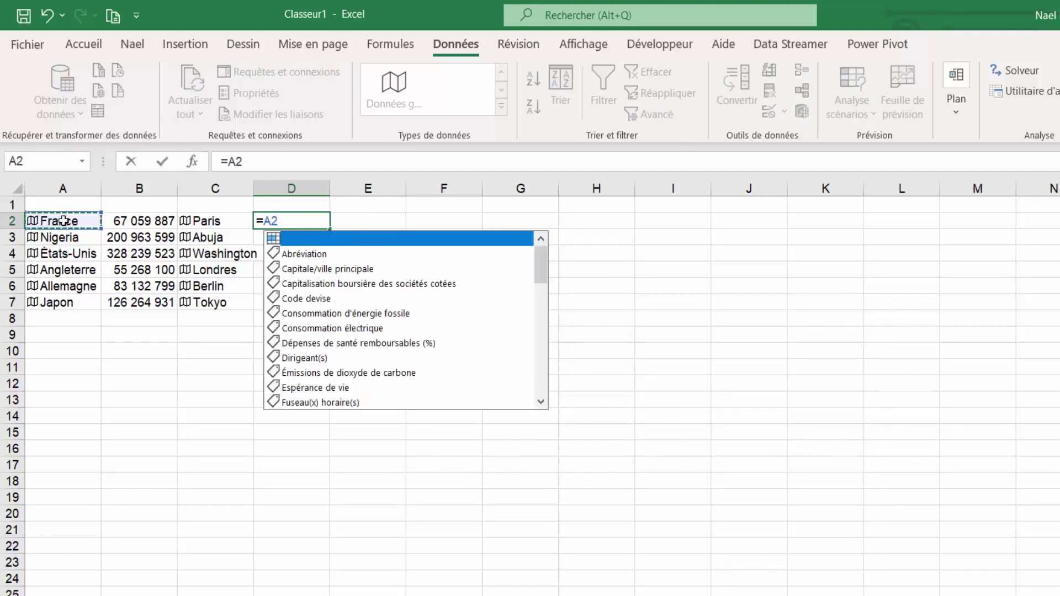
scroll(333, 343, down, 1)
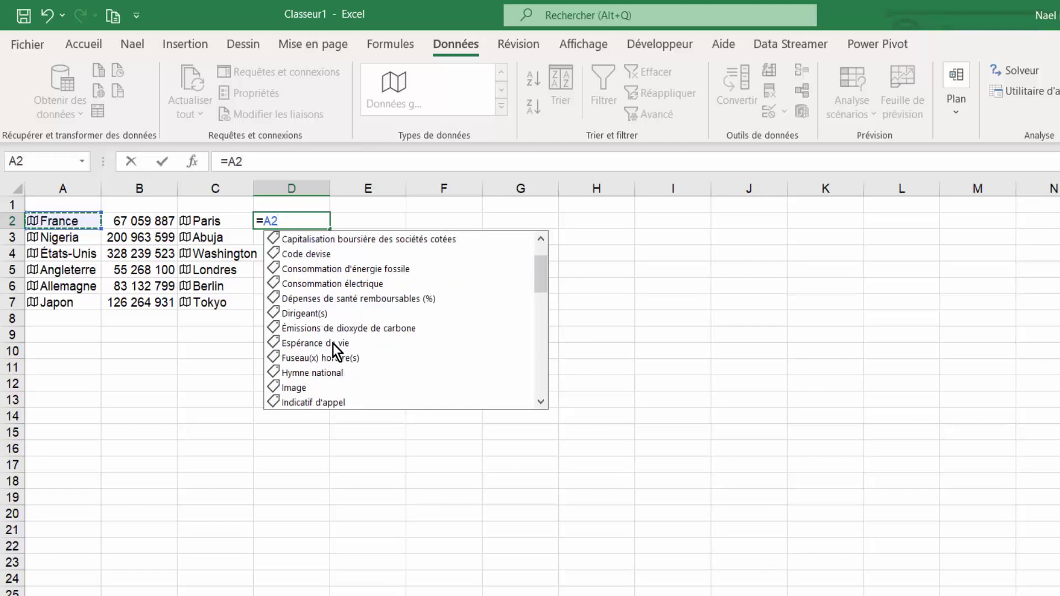
click(327, 403)
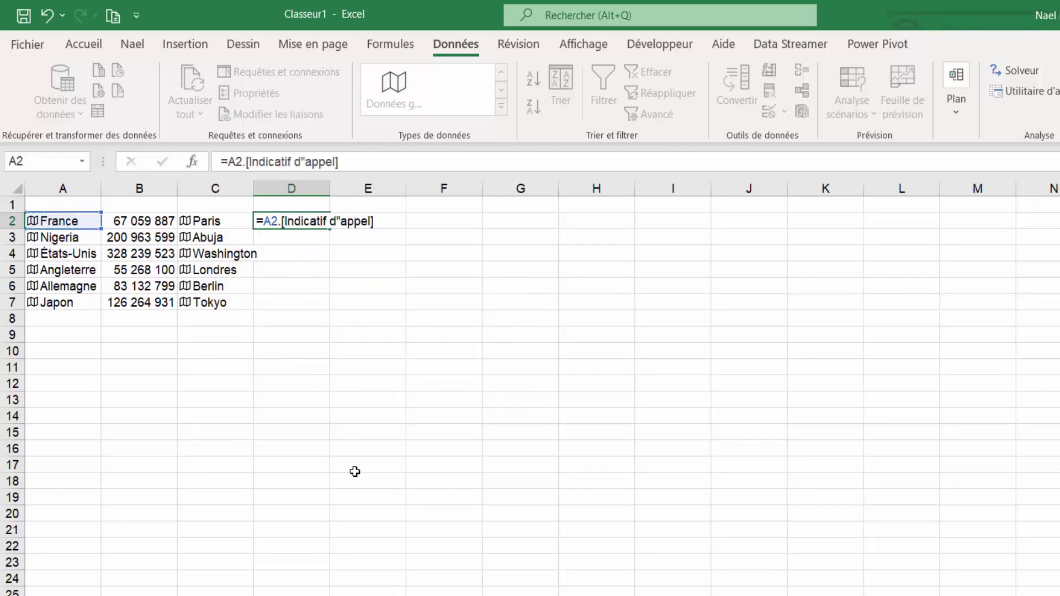
key(Return)
key(Up)
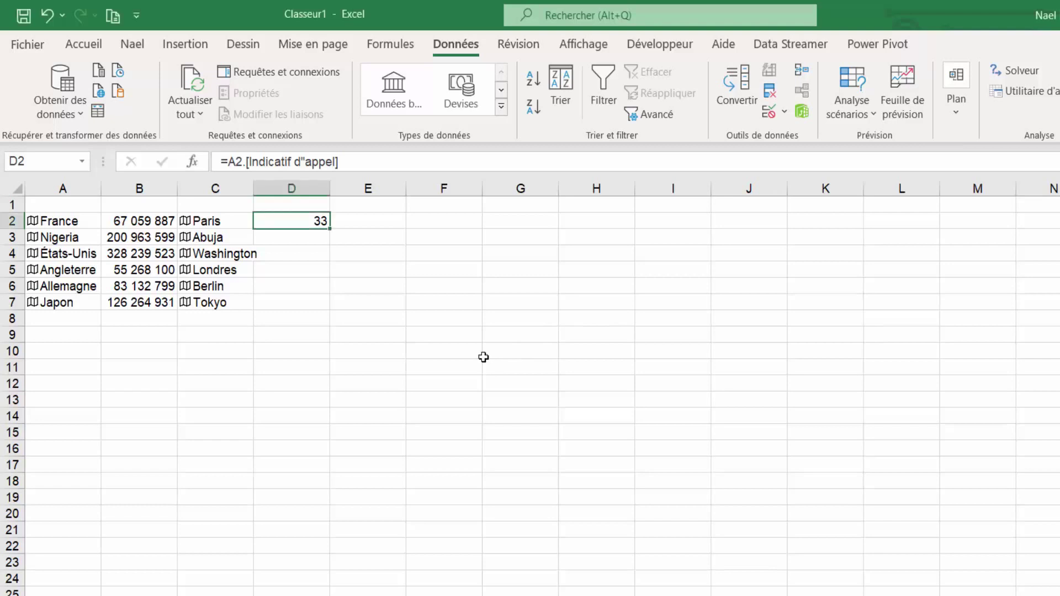
click(435, 363)
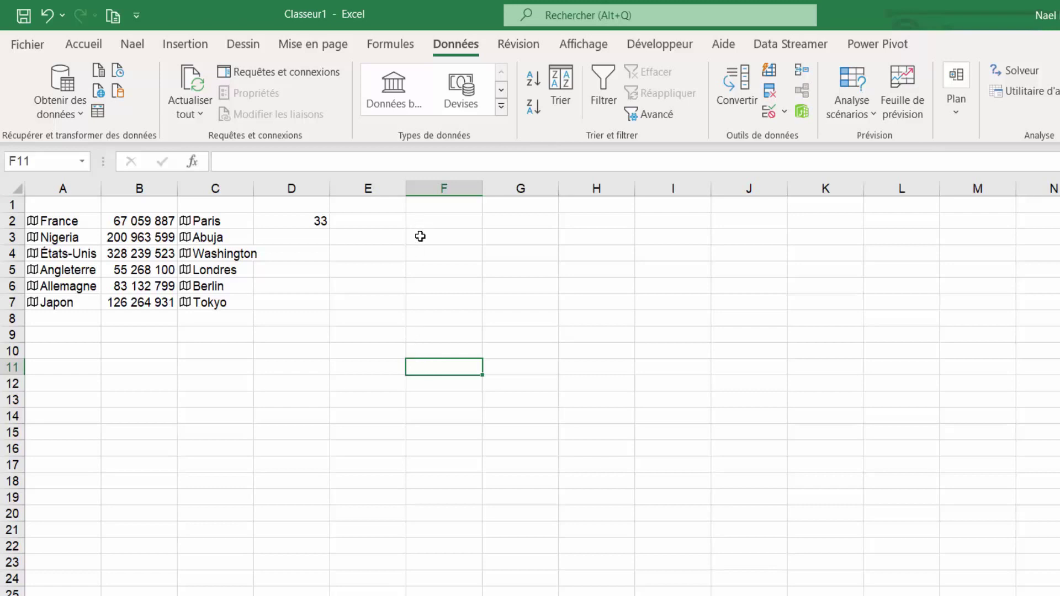
click(185, 43)
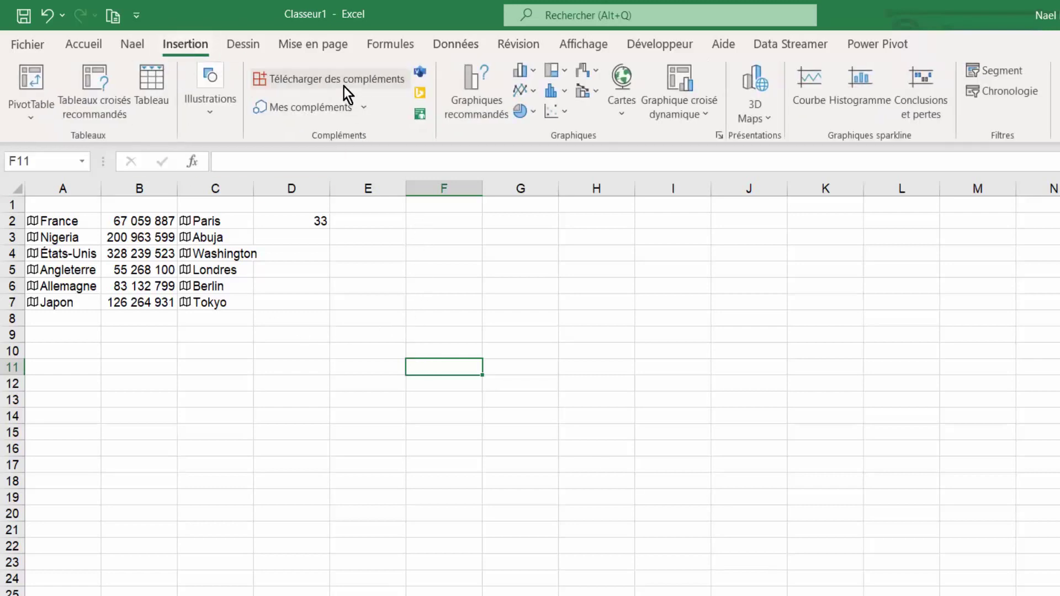
- Search the Office add-ins store for 'web' and add the Web Video Player add-in
click(343, 83)
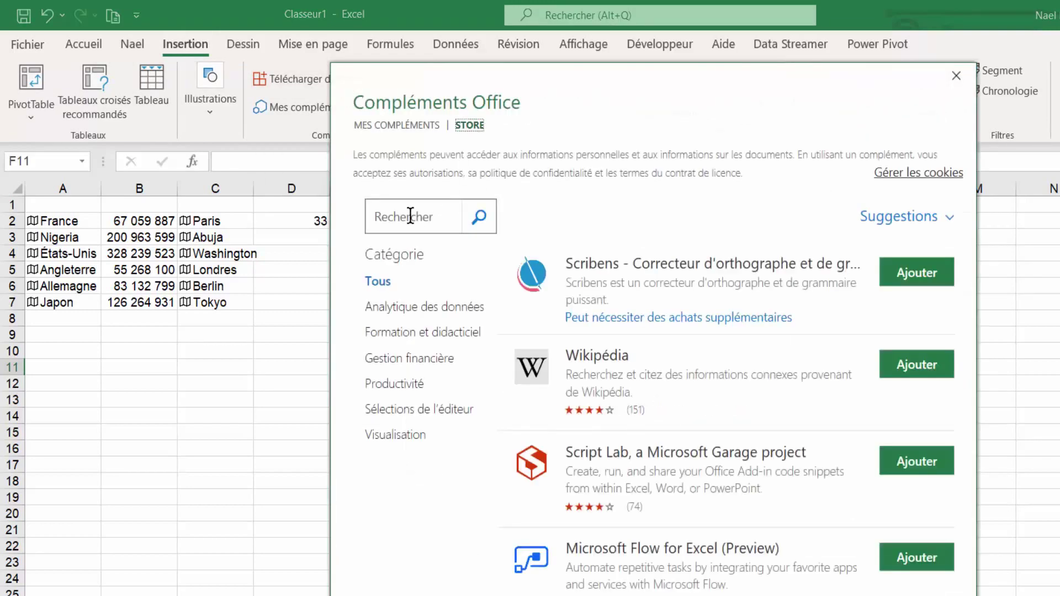
click(406, 216)
text(w)
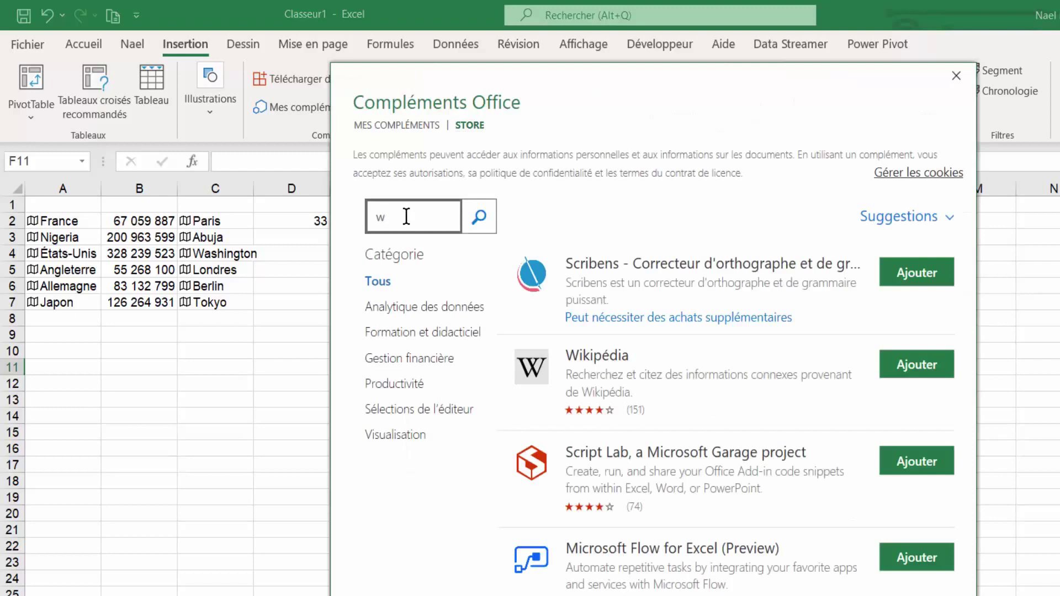
text(eb)
click(481, 220)
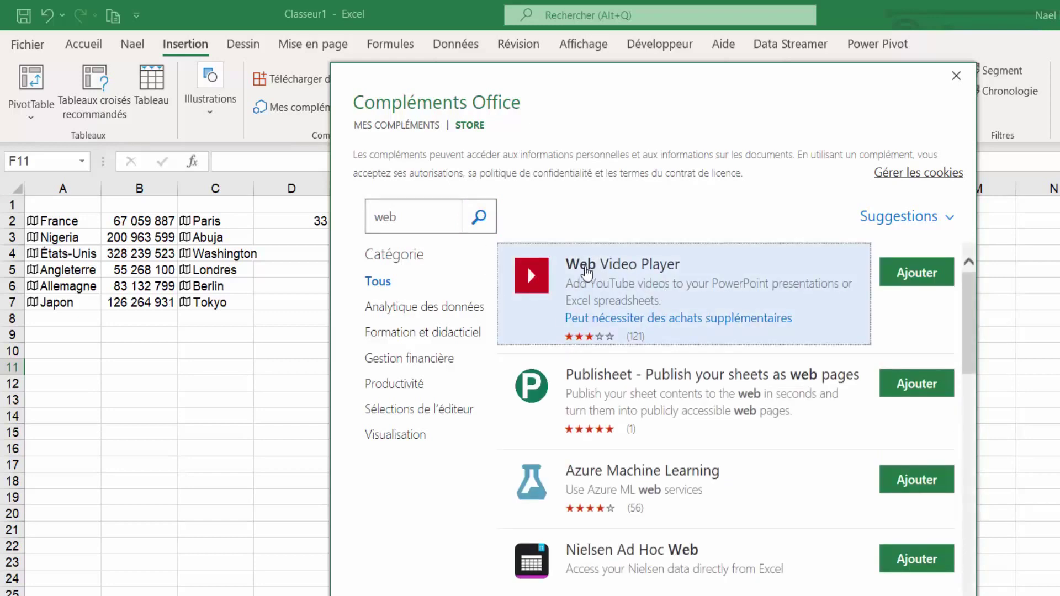
click(918, 281)
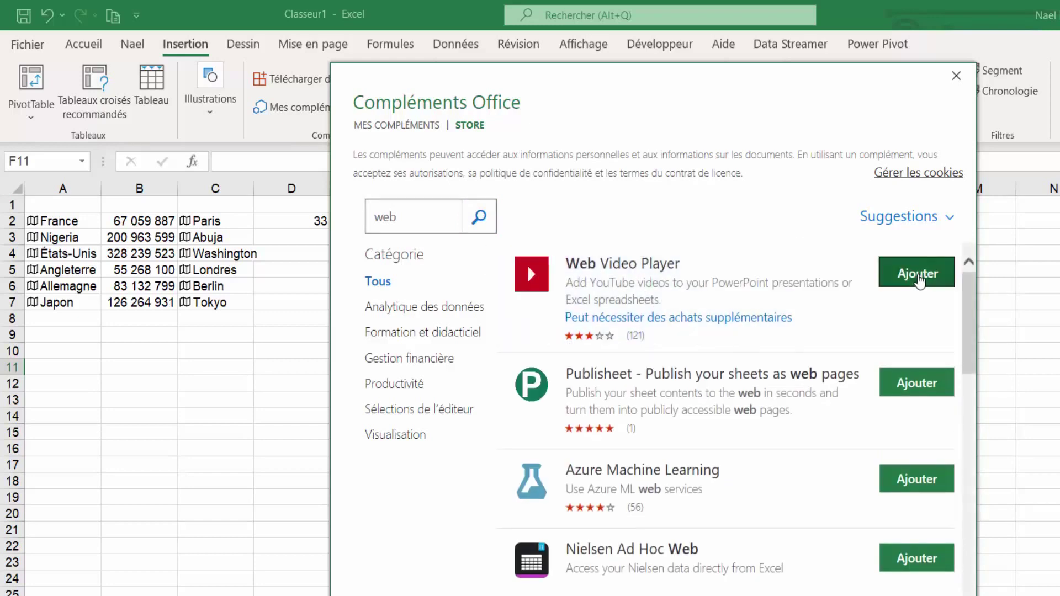
click(818, 400)
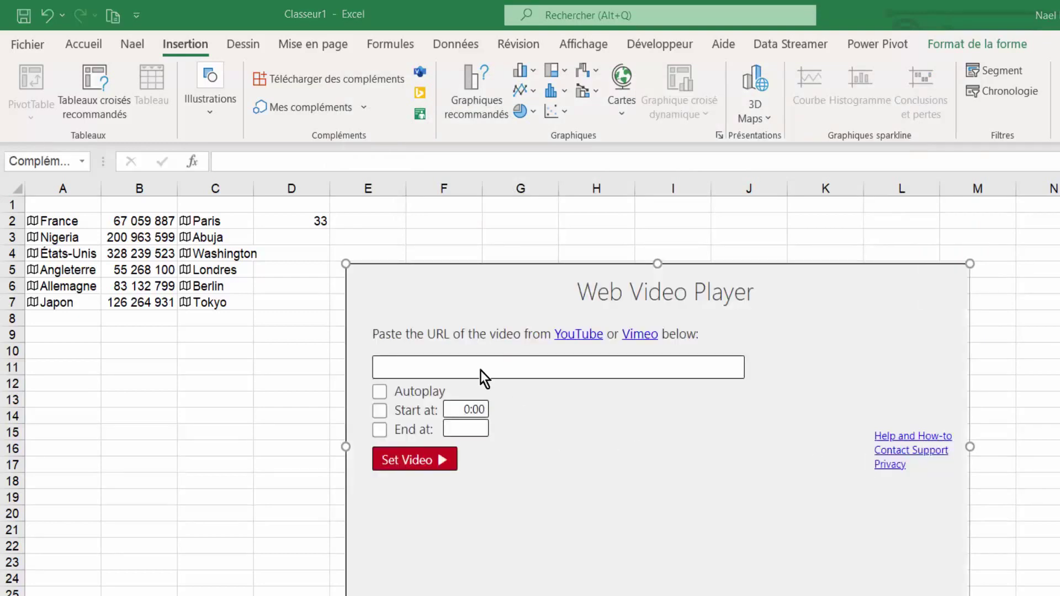
- Load the pasted YouTube pivot-table formatting tutorial link into the player and move the frame right and down
click(480, 369)
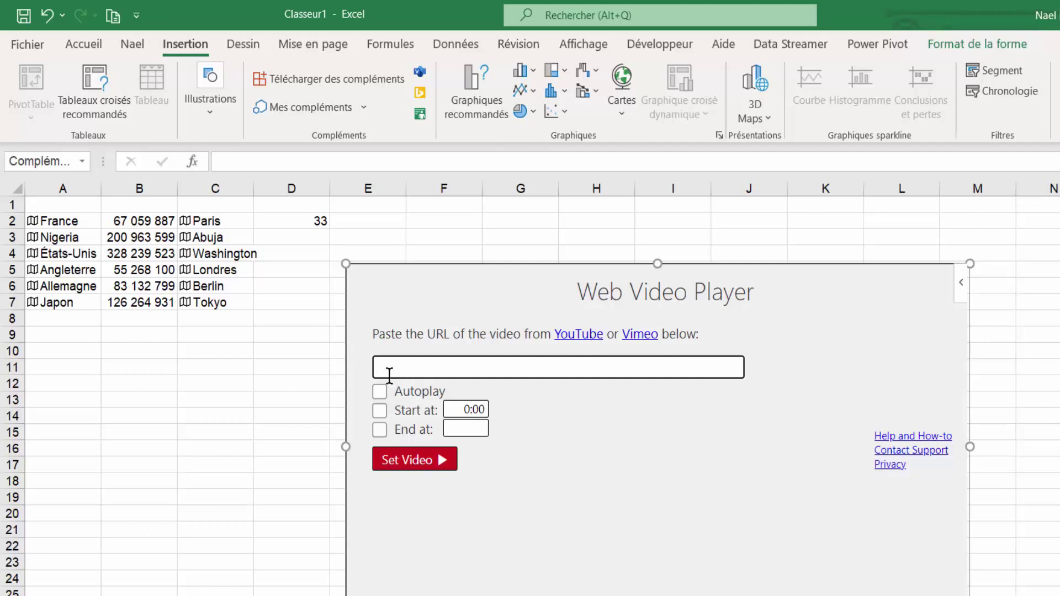
key(ctrl+v)
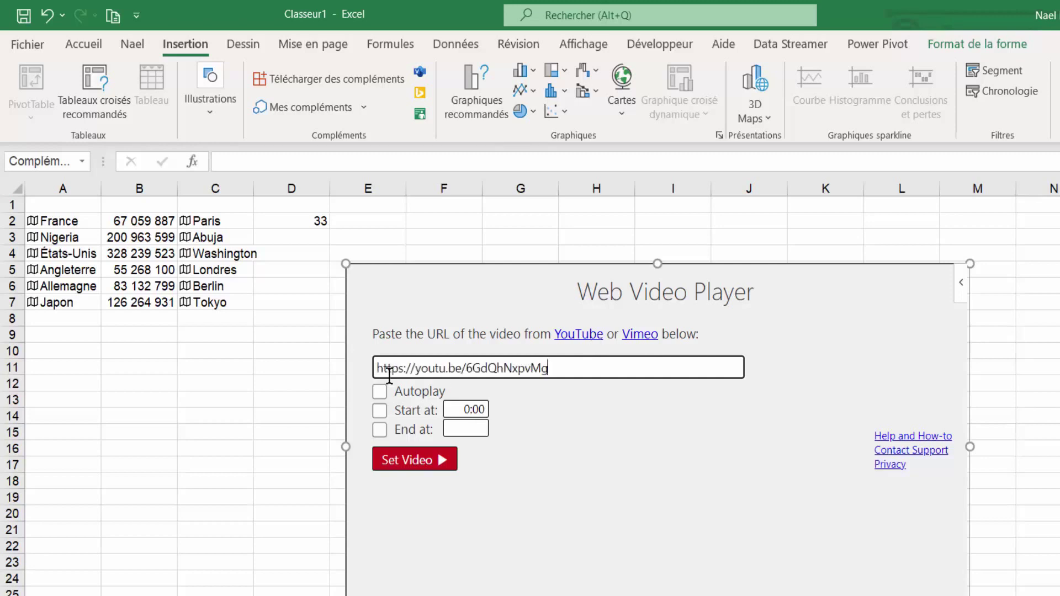
click(407, 464)
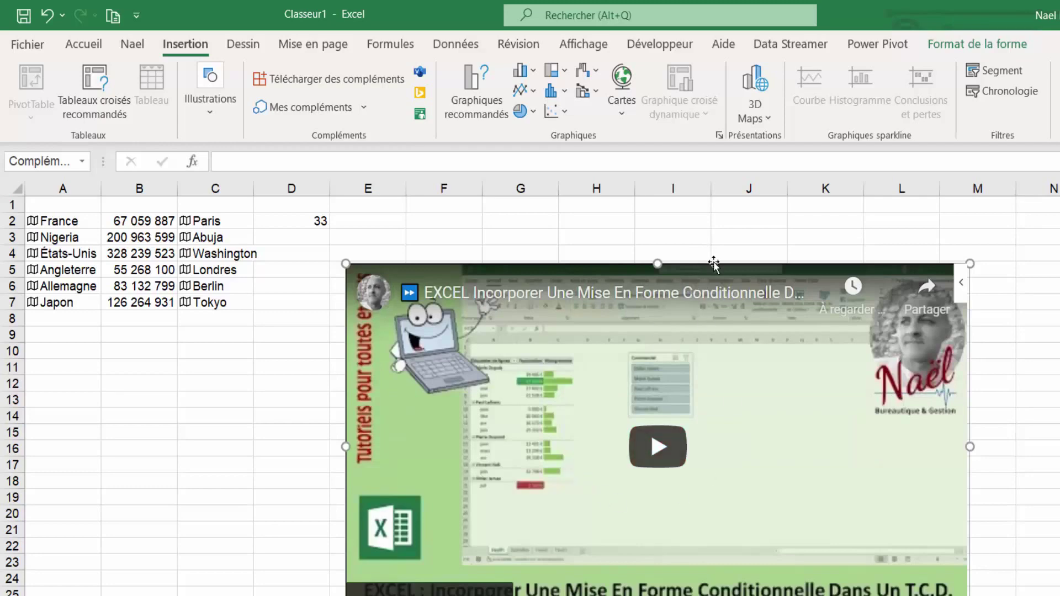
drag(713, 264, 795, 290)
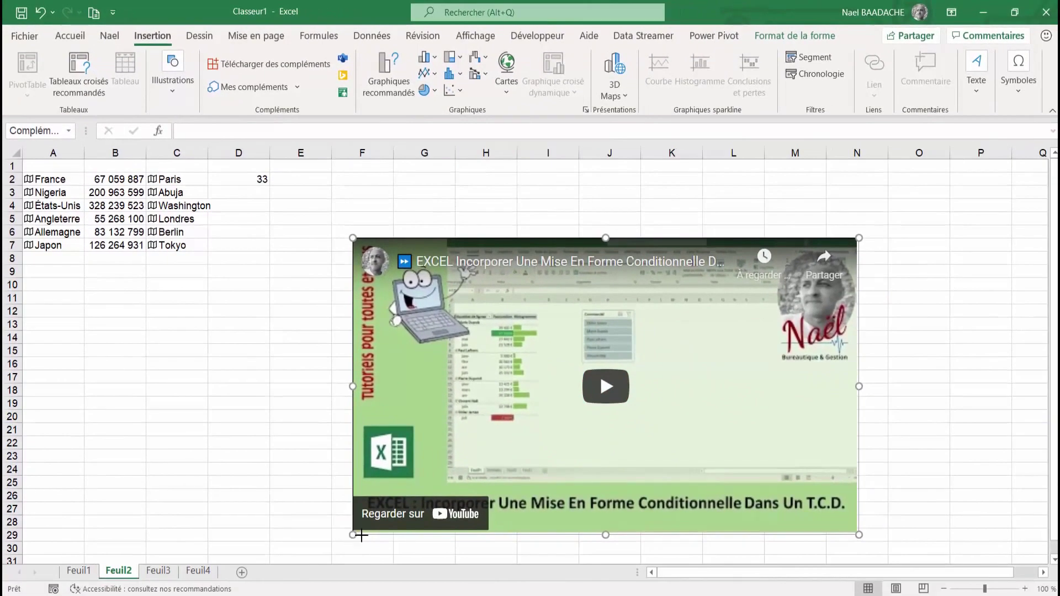
- Shrink the video to span about columns H to N, play it, and pause at 0:09
drag(353, 535, 486, 444)
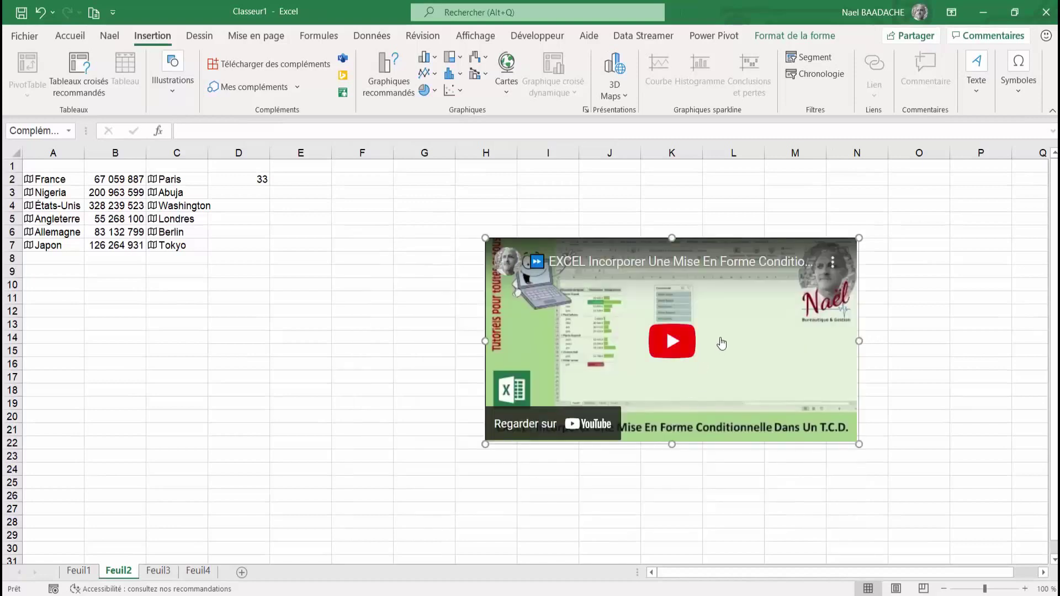
click(676, 343)
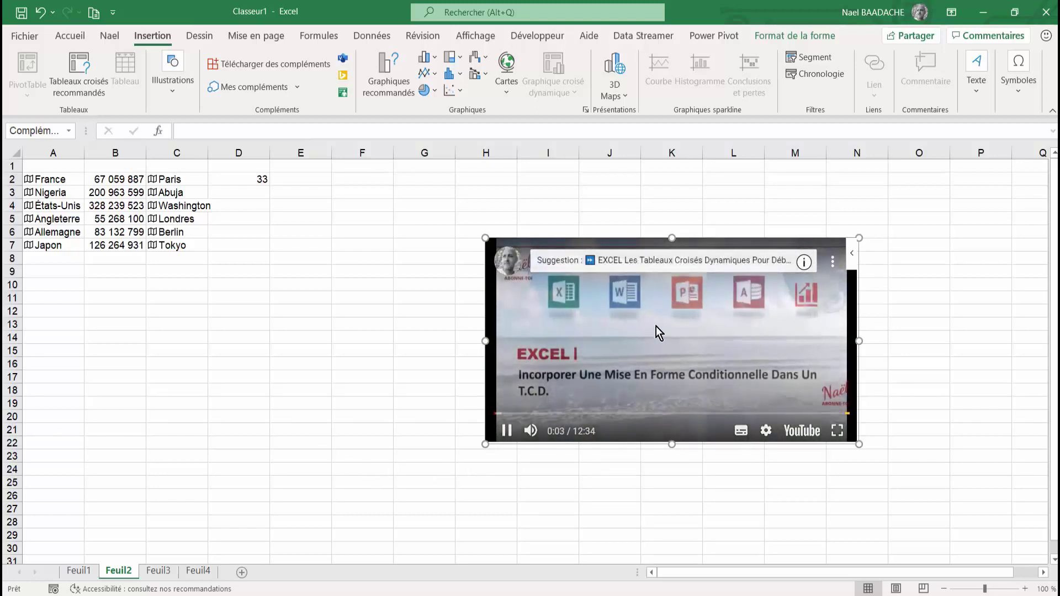
key(space)
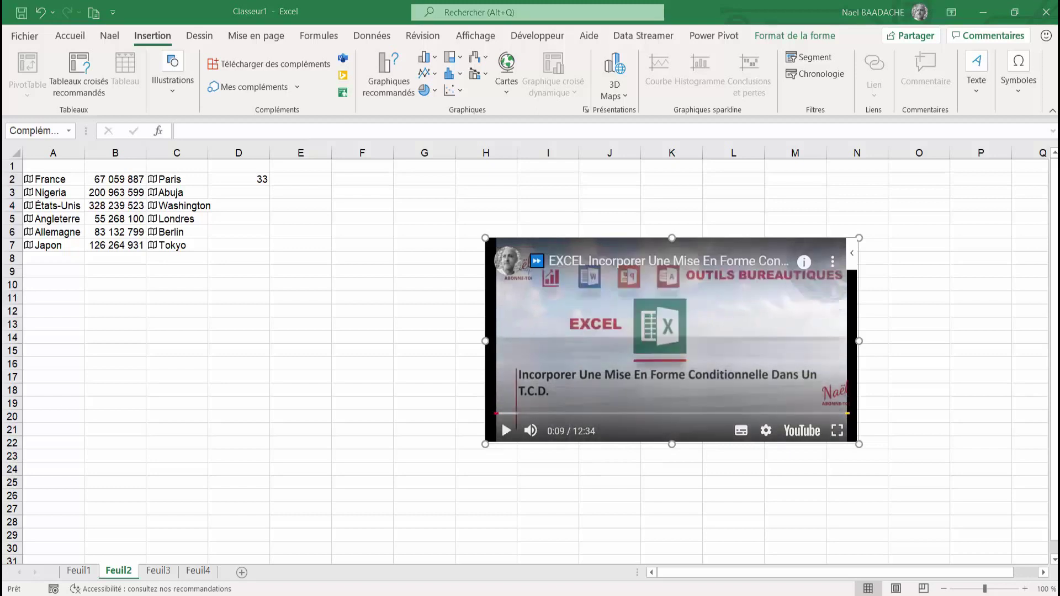